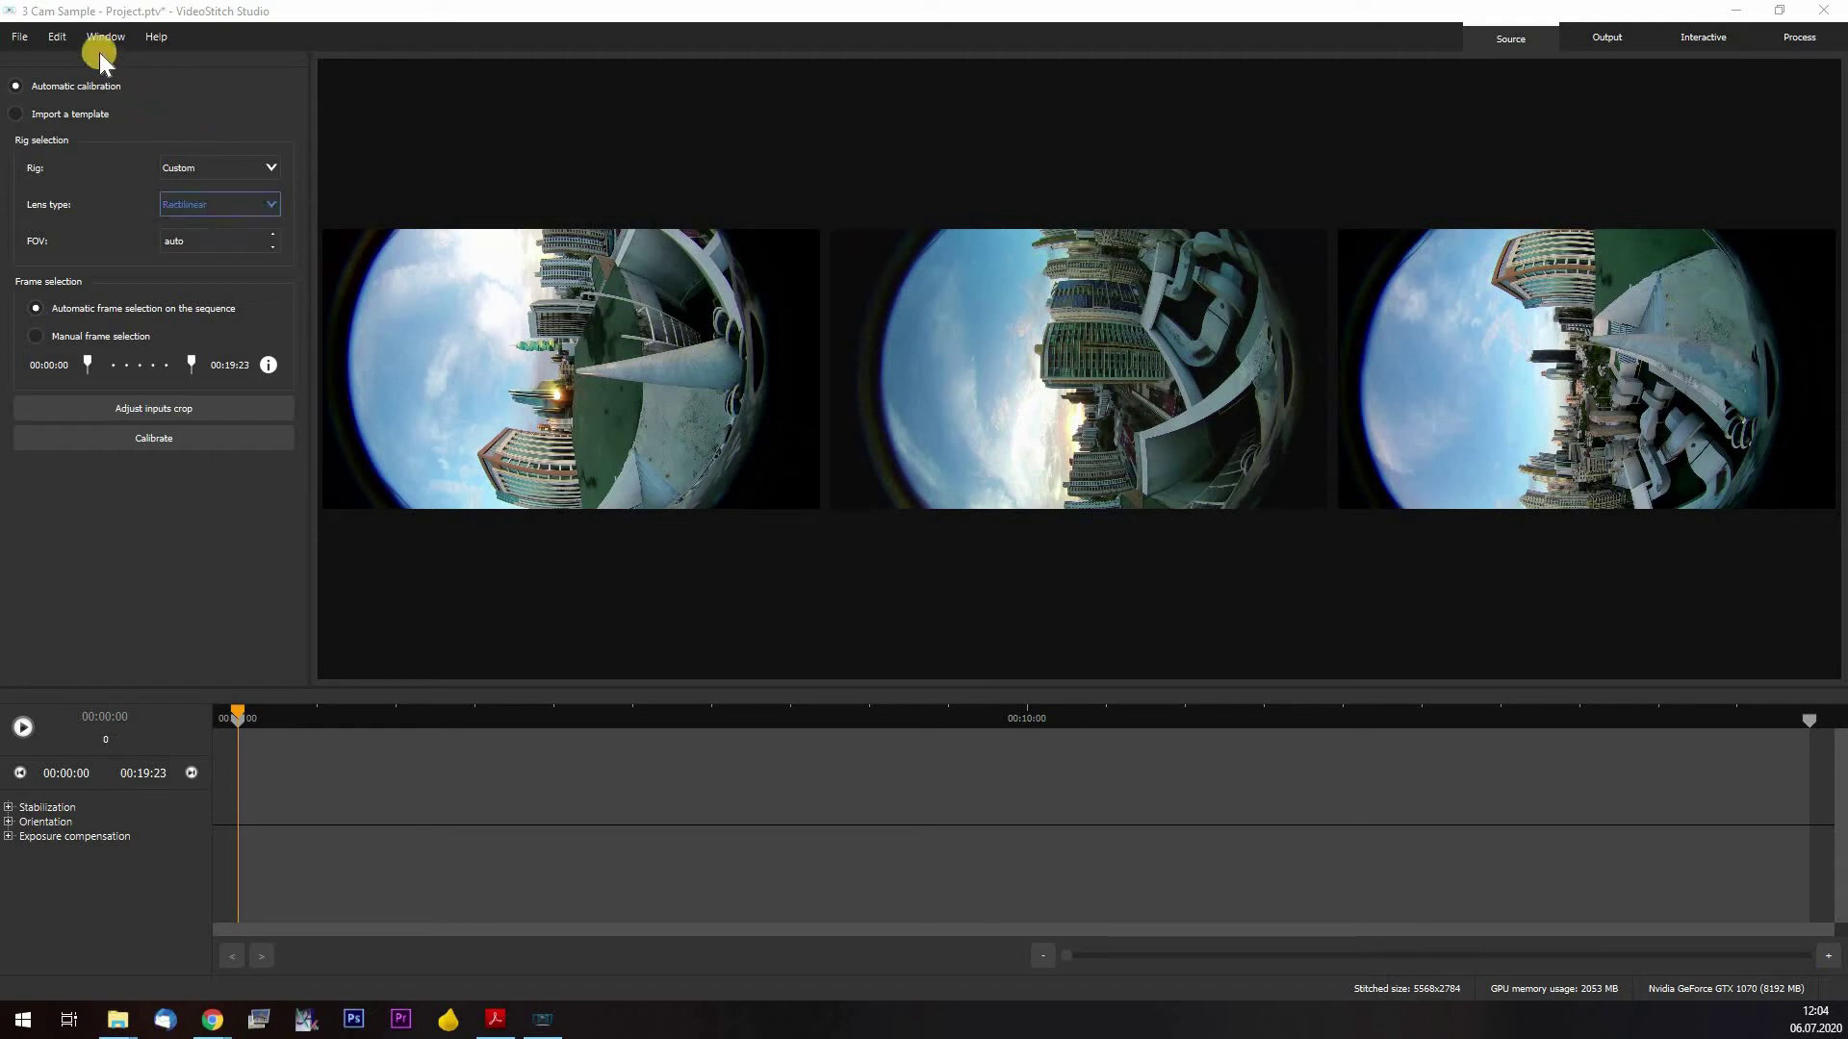
Hide and then reshow the calibration panel from the Window menu
{"action": "key", "text": "alt+w"}
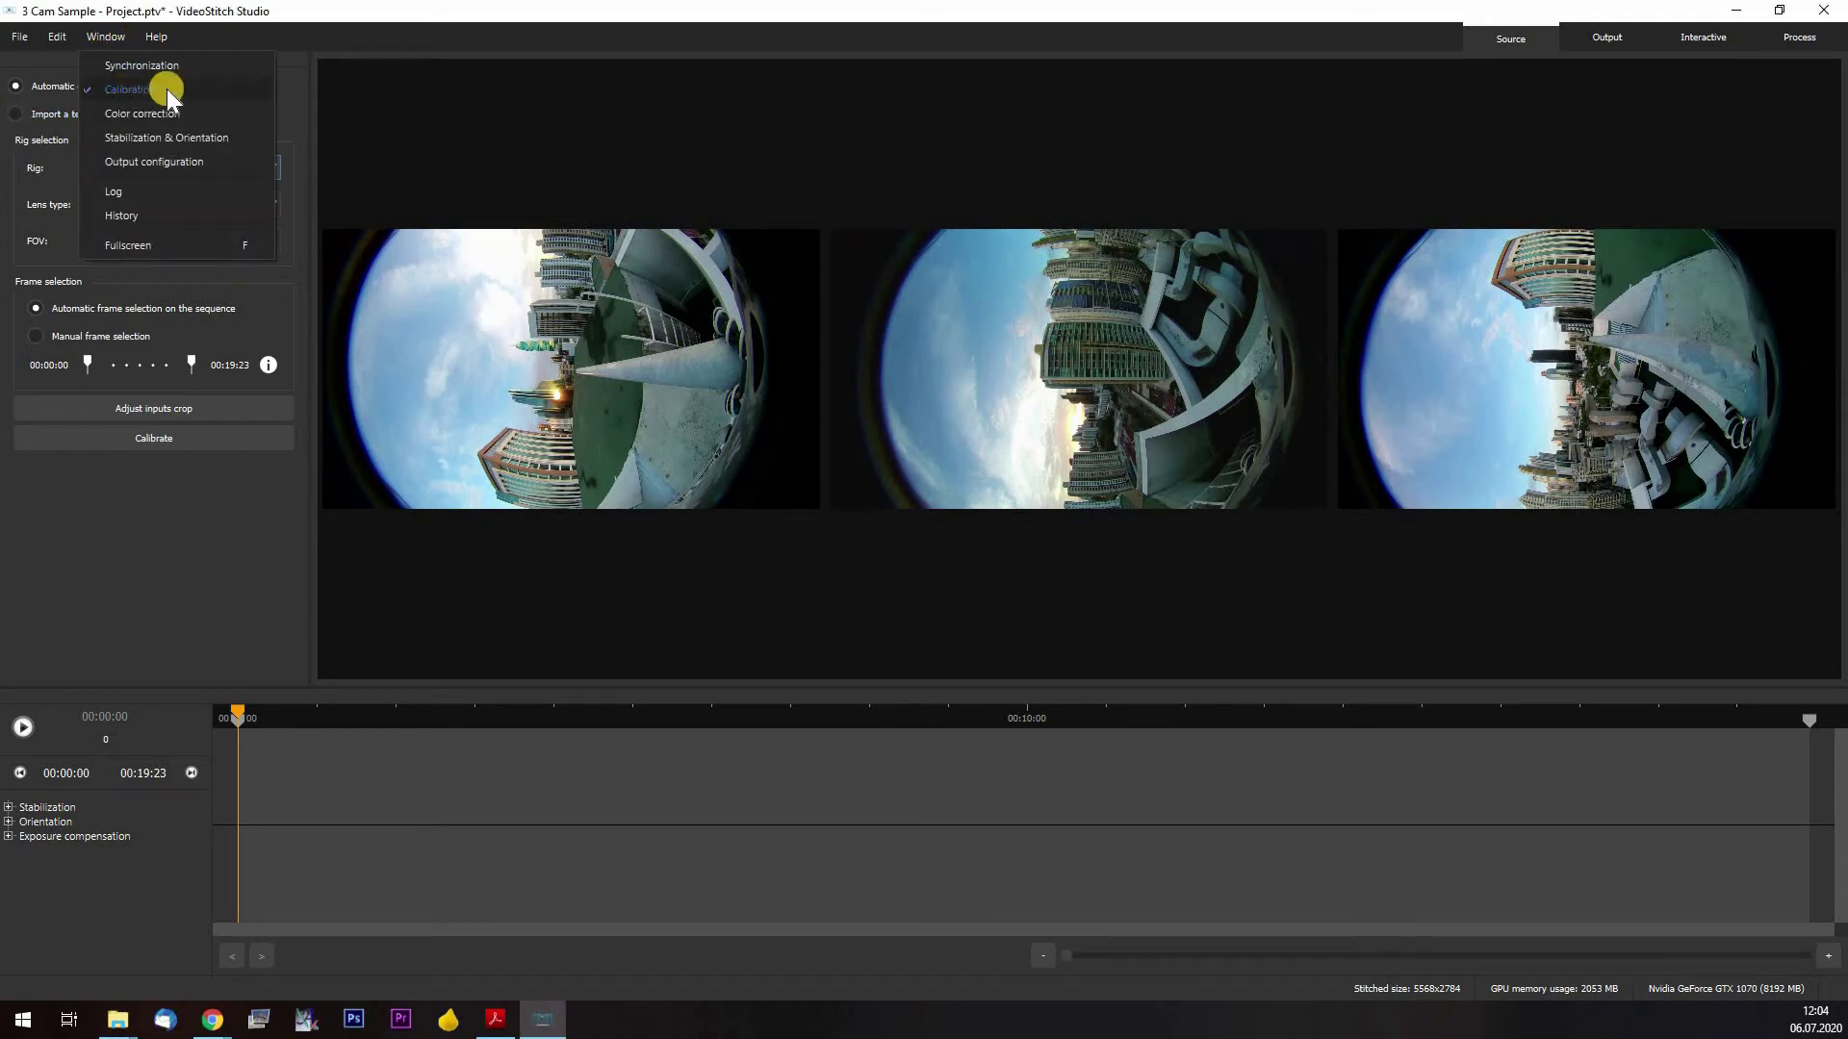
{"action": "left_click", "coordinate": [159, 81]}
{"action": "key", "text": "alt+w"}
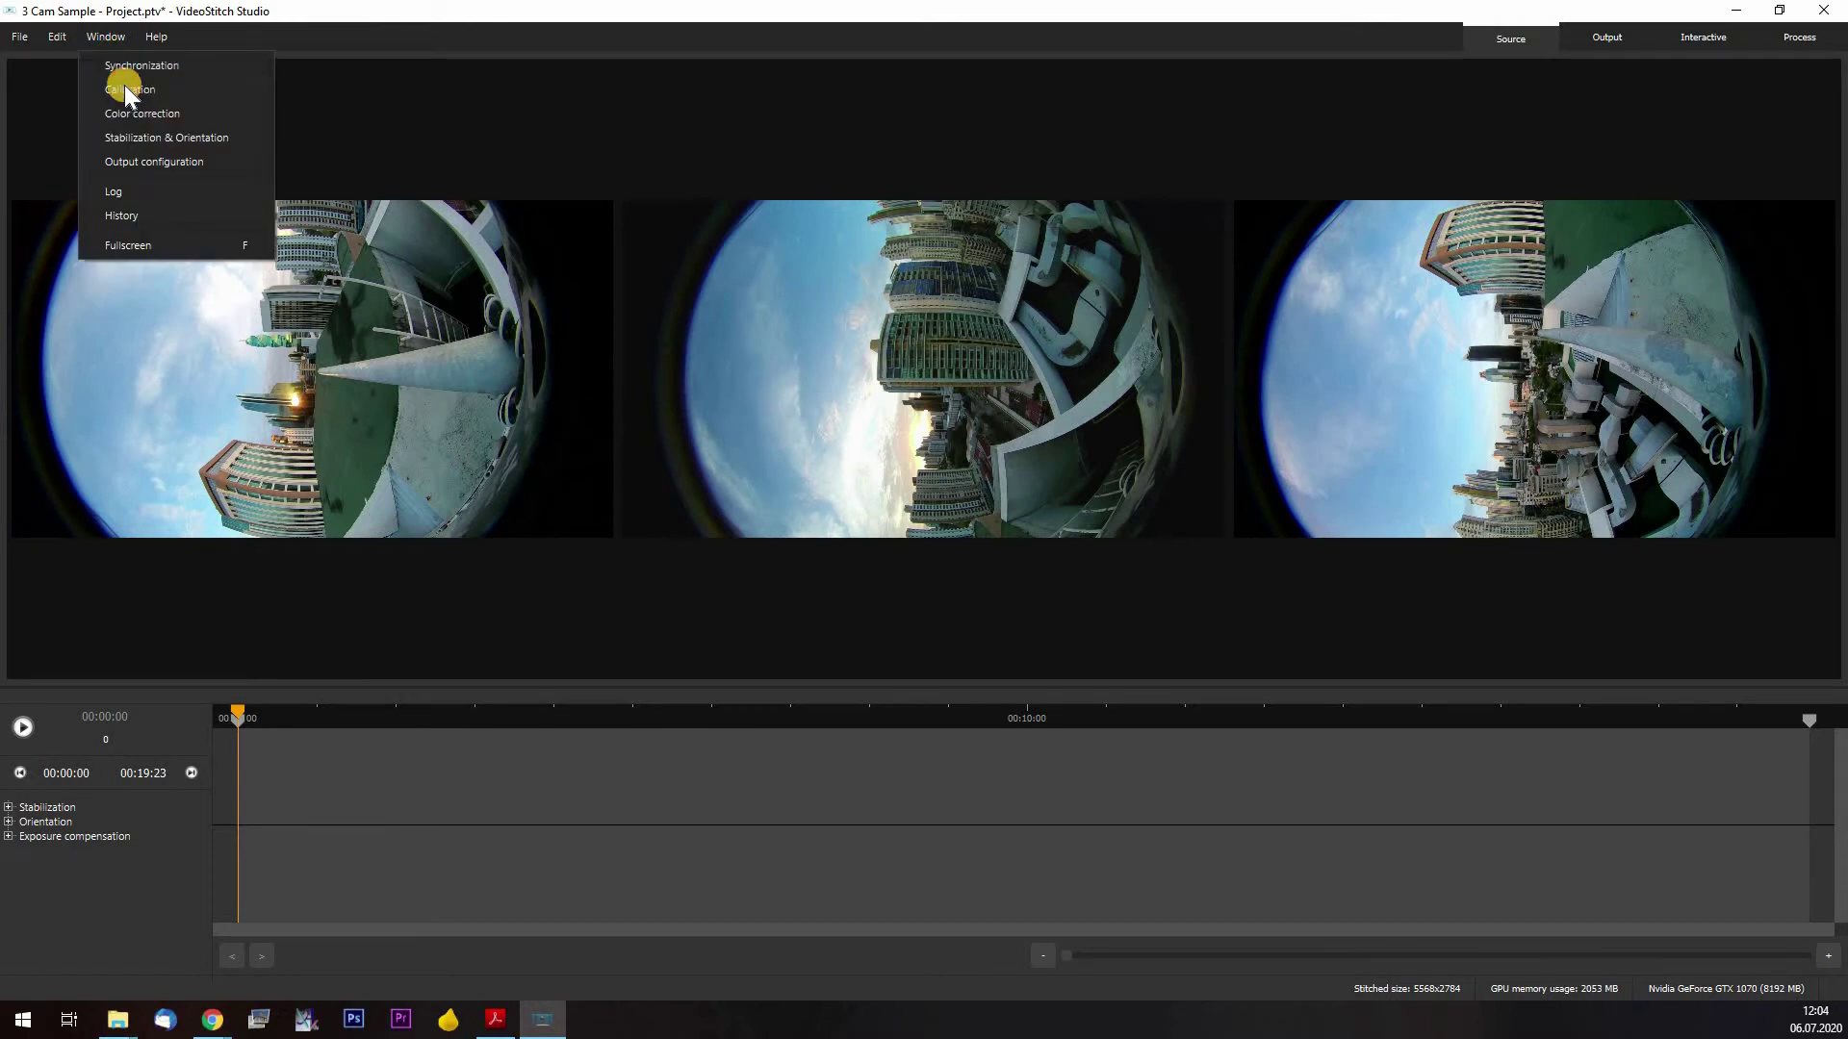
{"action": "left_click", "coordinate": [123, 81]}
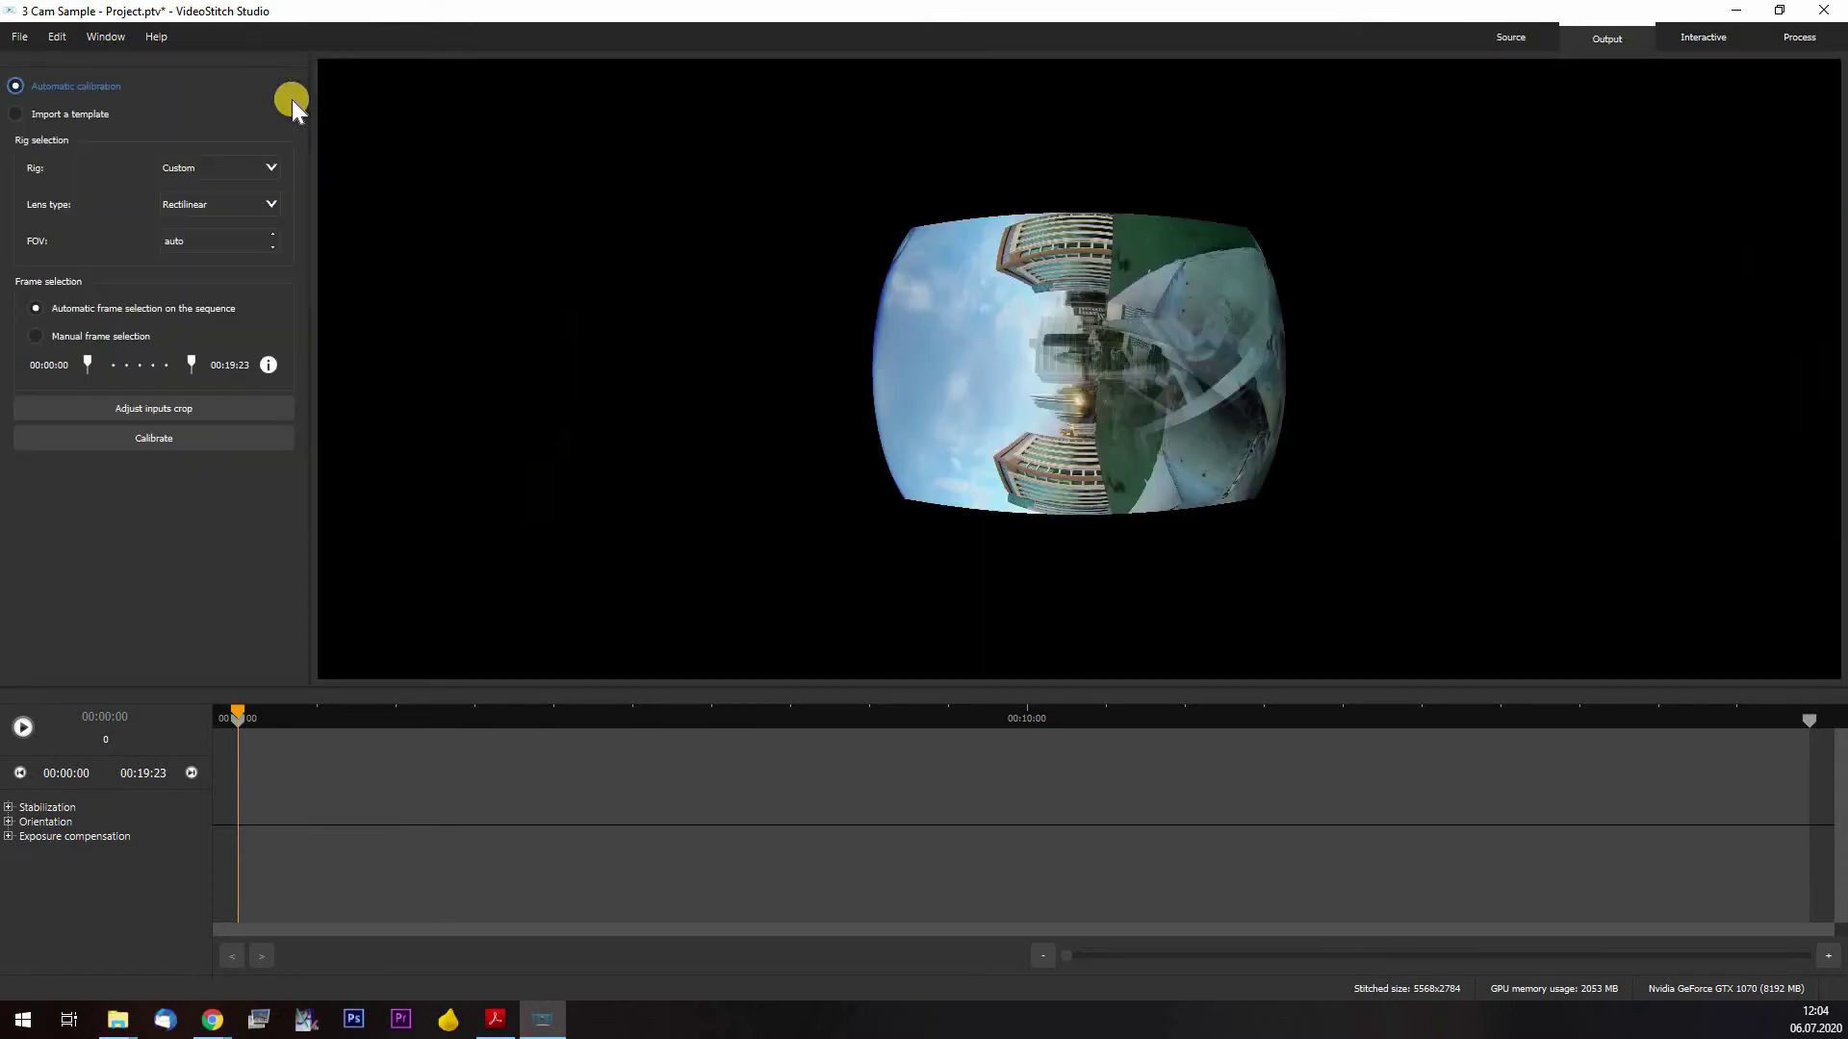
Set the rig's lens type to Circular fisheye, checking the source and output views
{"action": "left_click", "coordinate": [227, 200]}
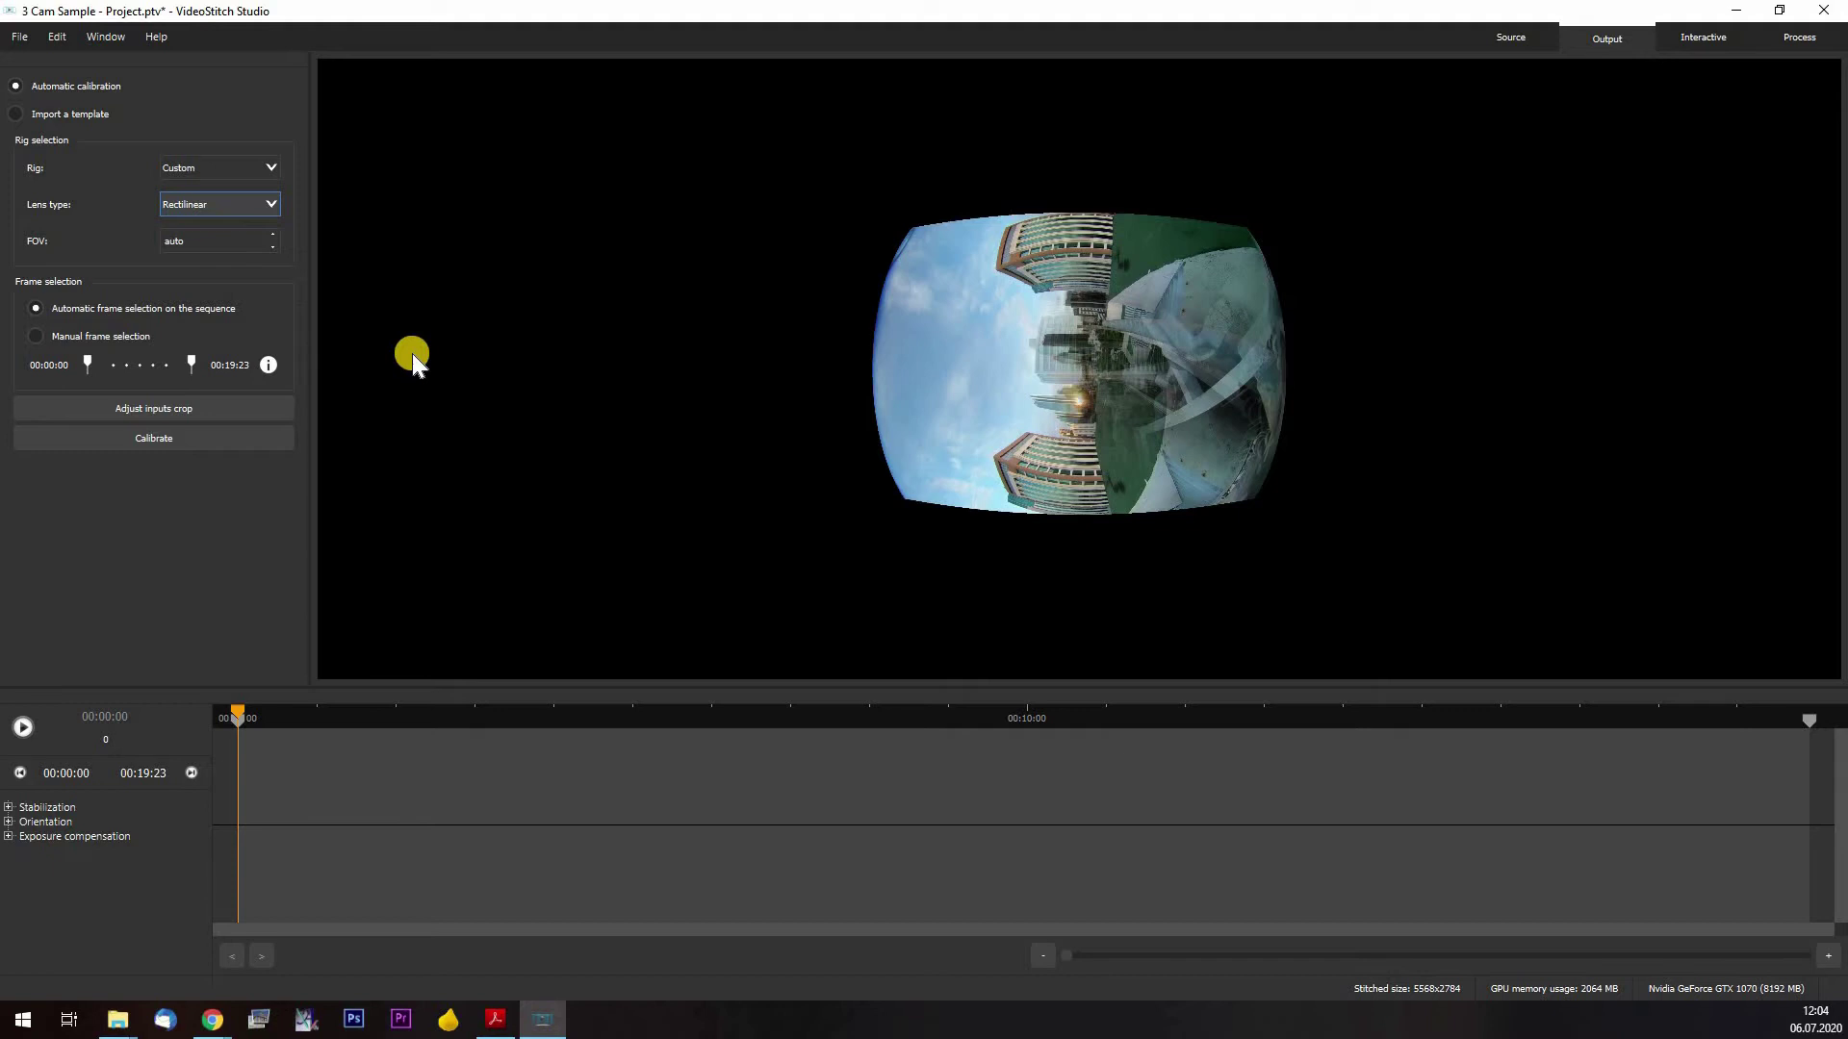
{"action": "left_click", "coordinate": [1525, 36]}
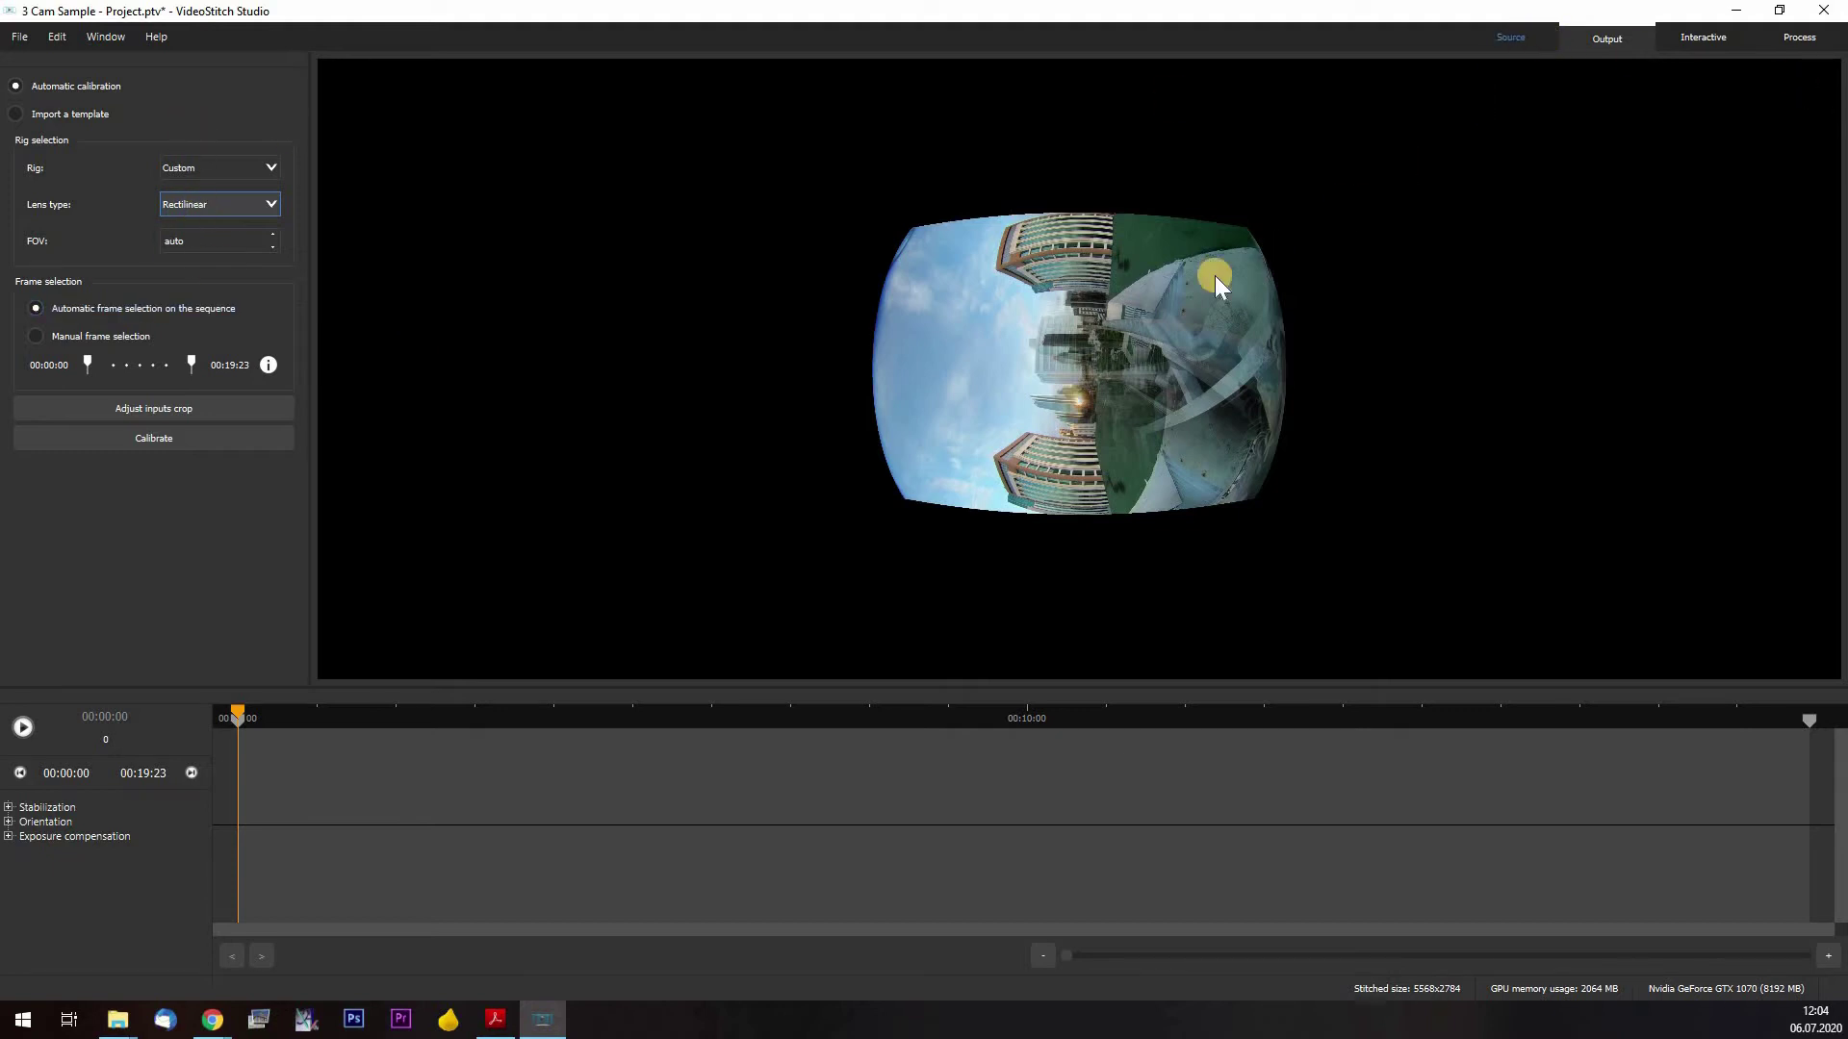
{"action": "left_click", "coordinate": [197, 204]}
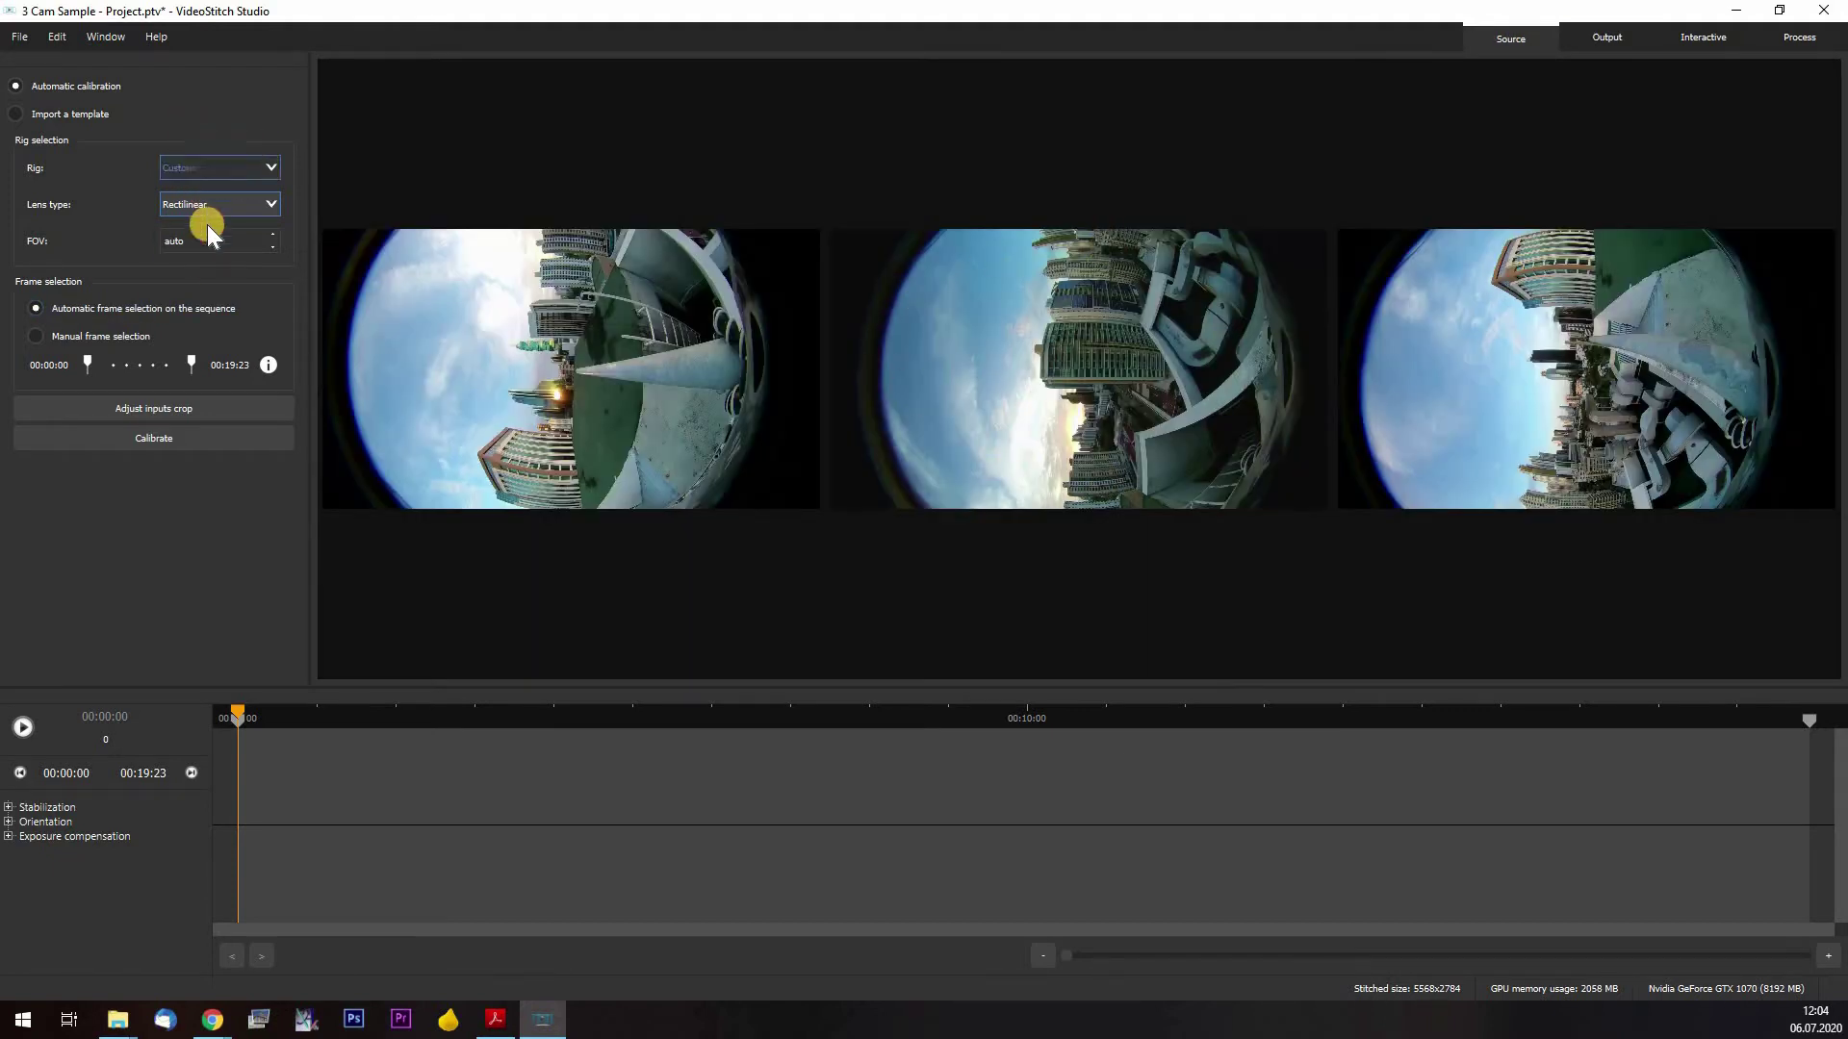
{"action": "left_click", "coordinate": [199, 248]}
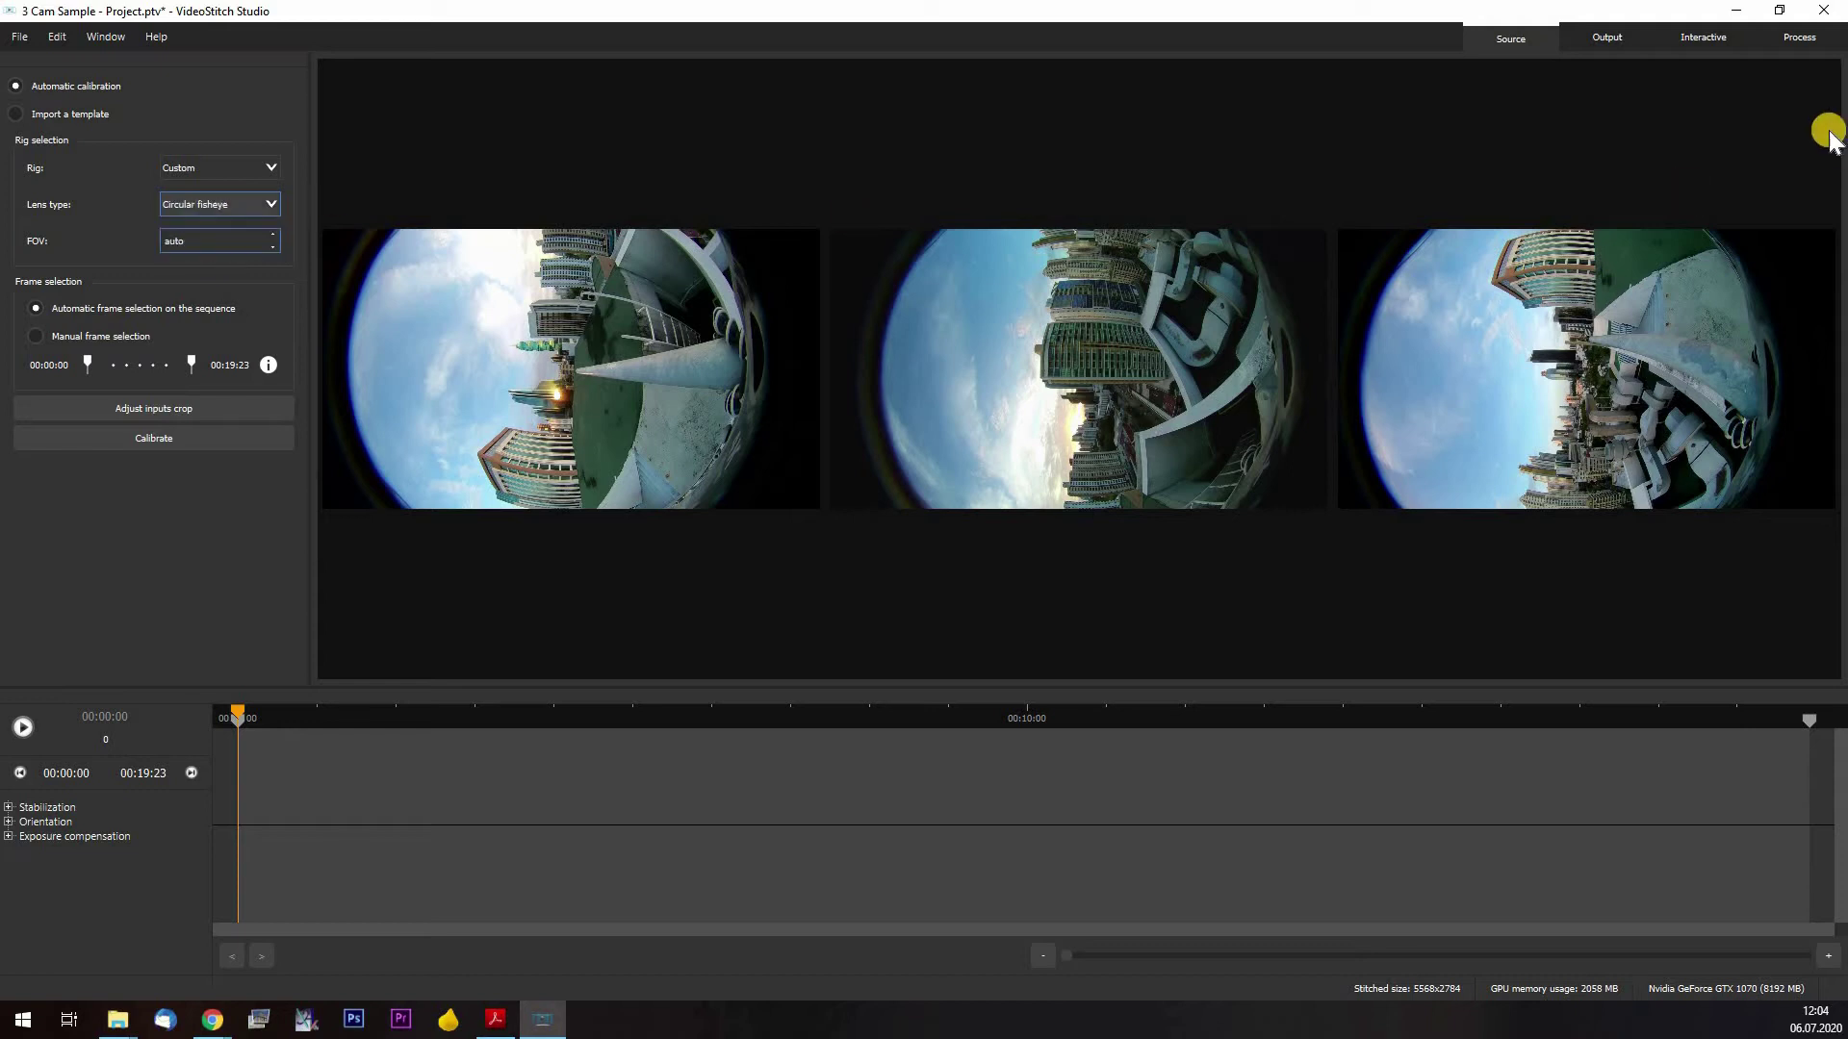
{"action": "left_click", "coordinate": [1607, 39]}
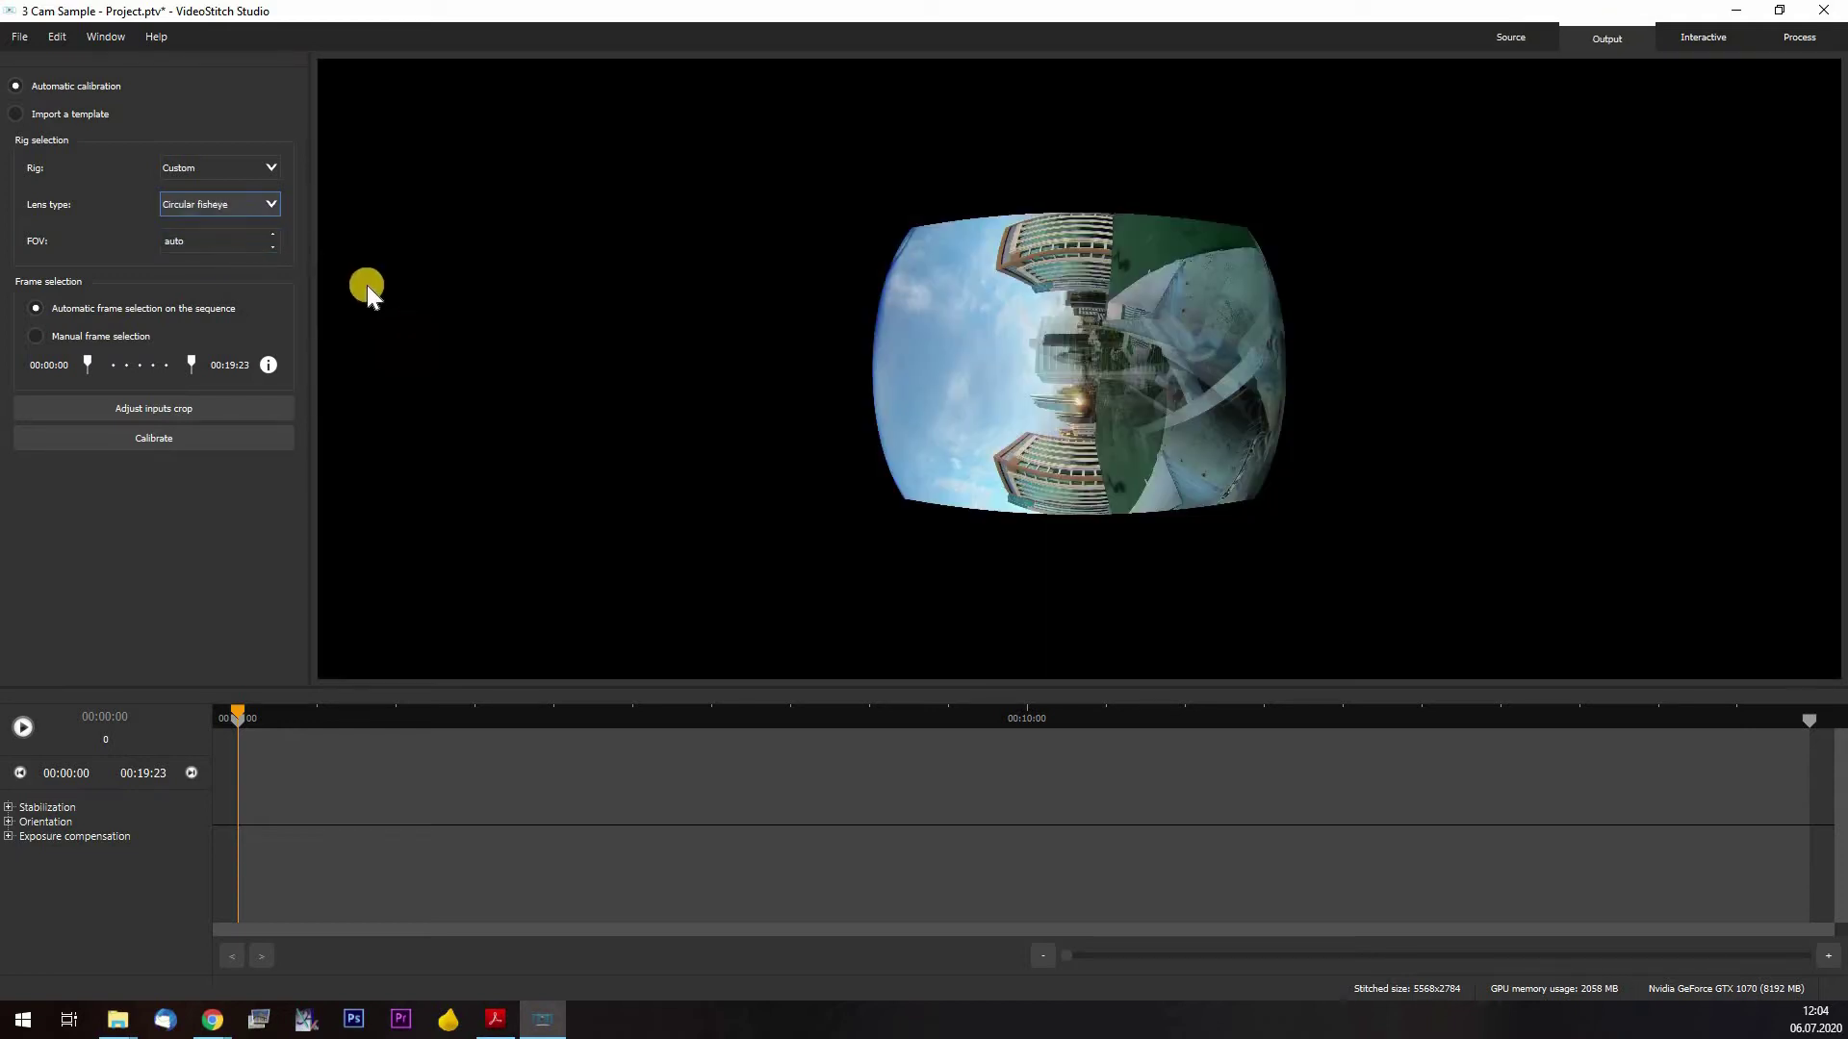
Set the field of view to 210° and return to the camera input view
{"action": "double_click", "coordinate": [223, 248]}
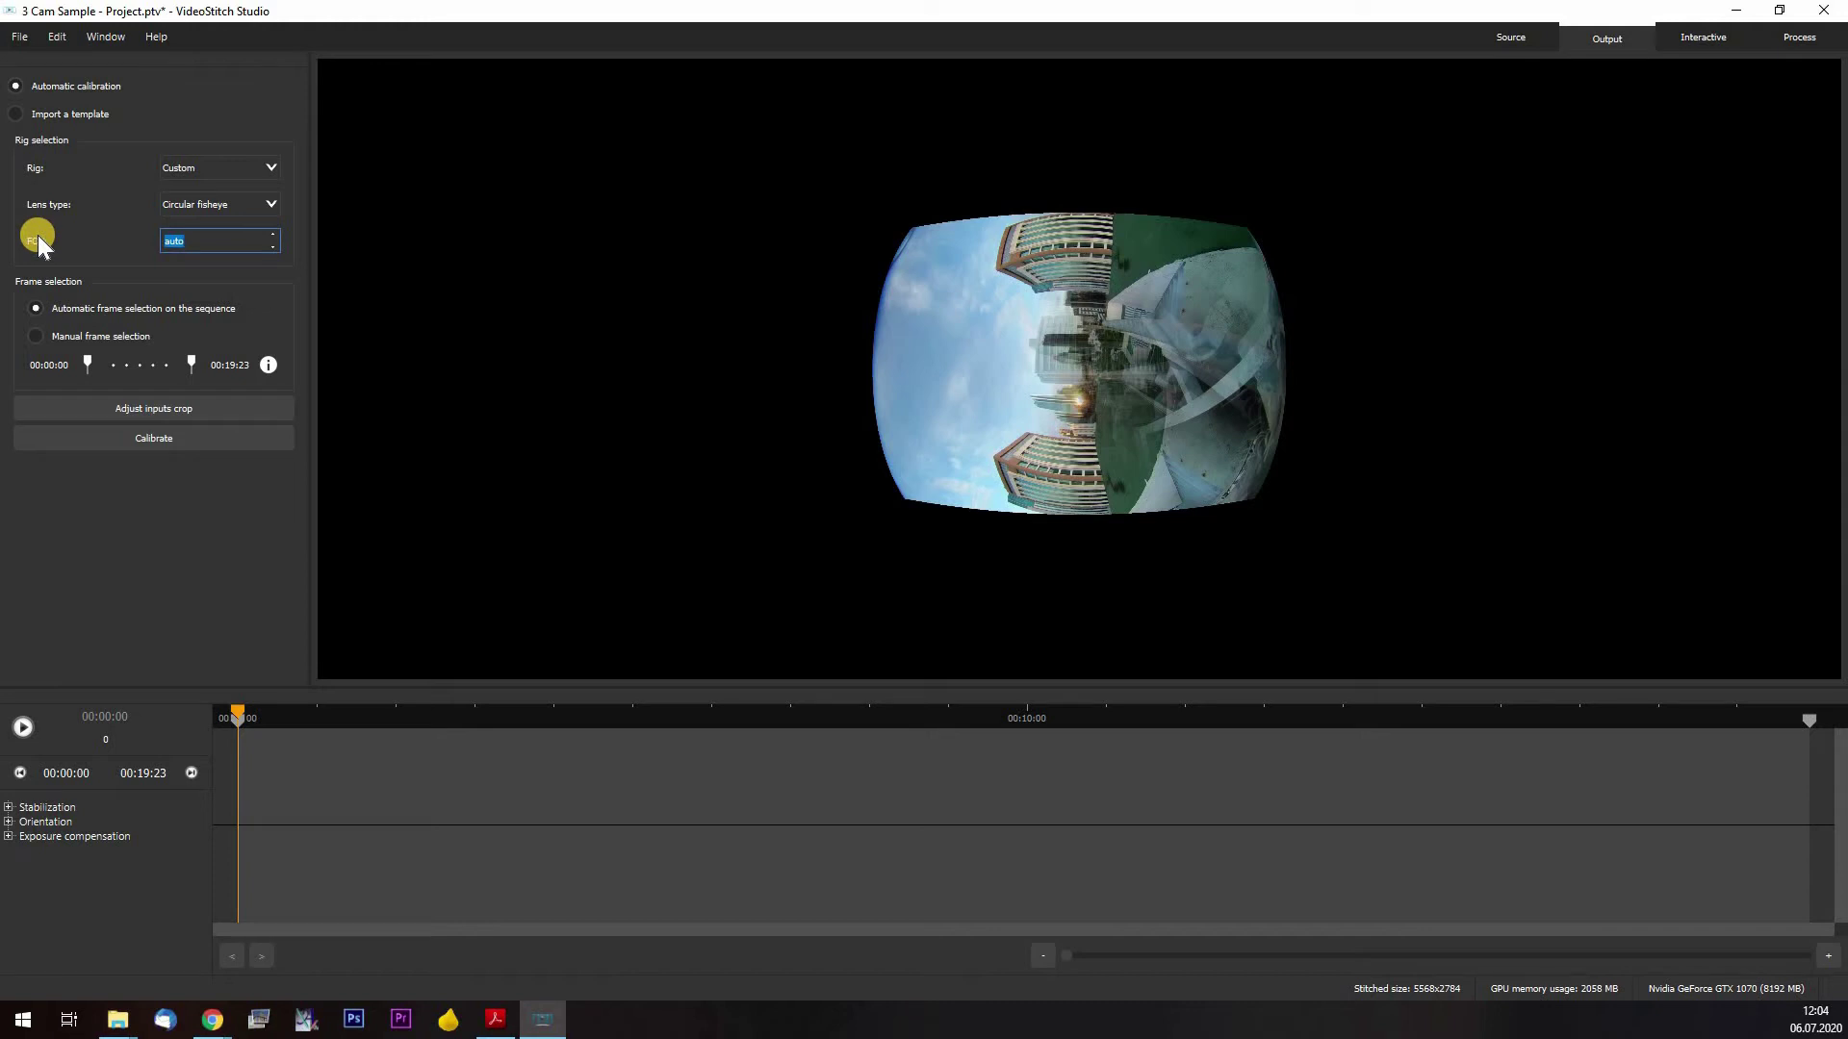
{"action": "type", "text": "210"}
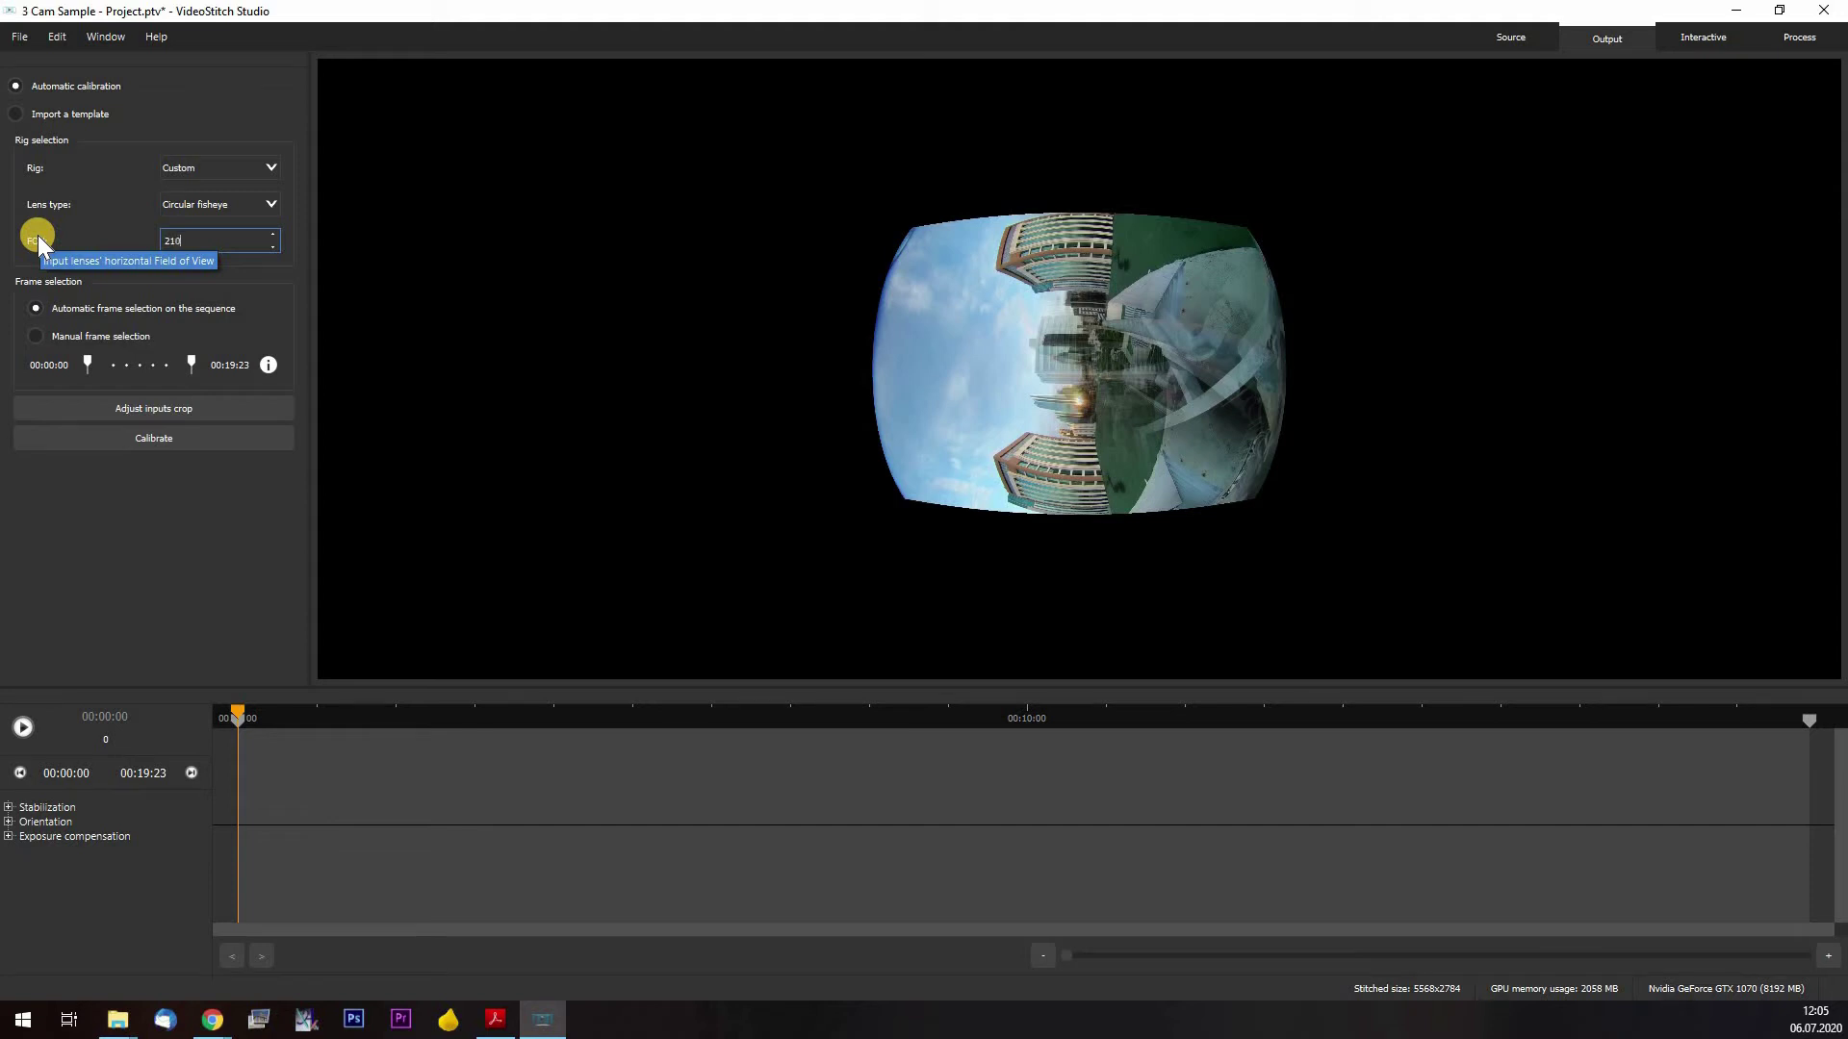
{"action": "key", "text": "Return"}
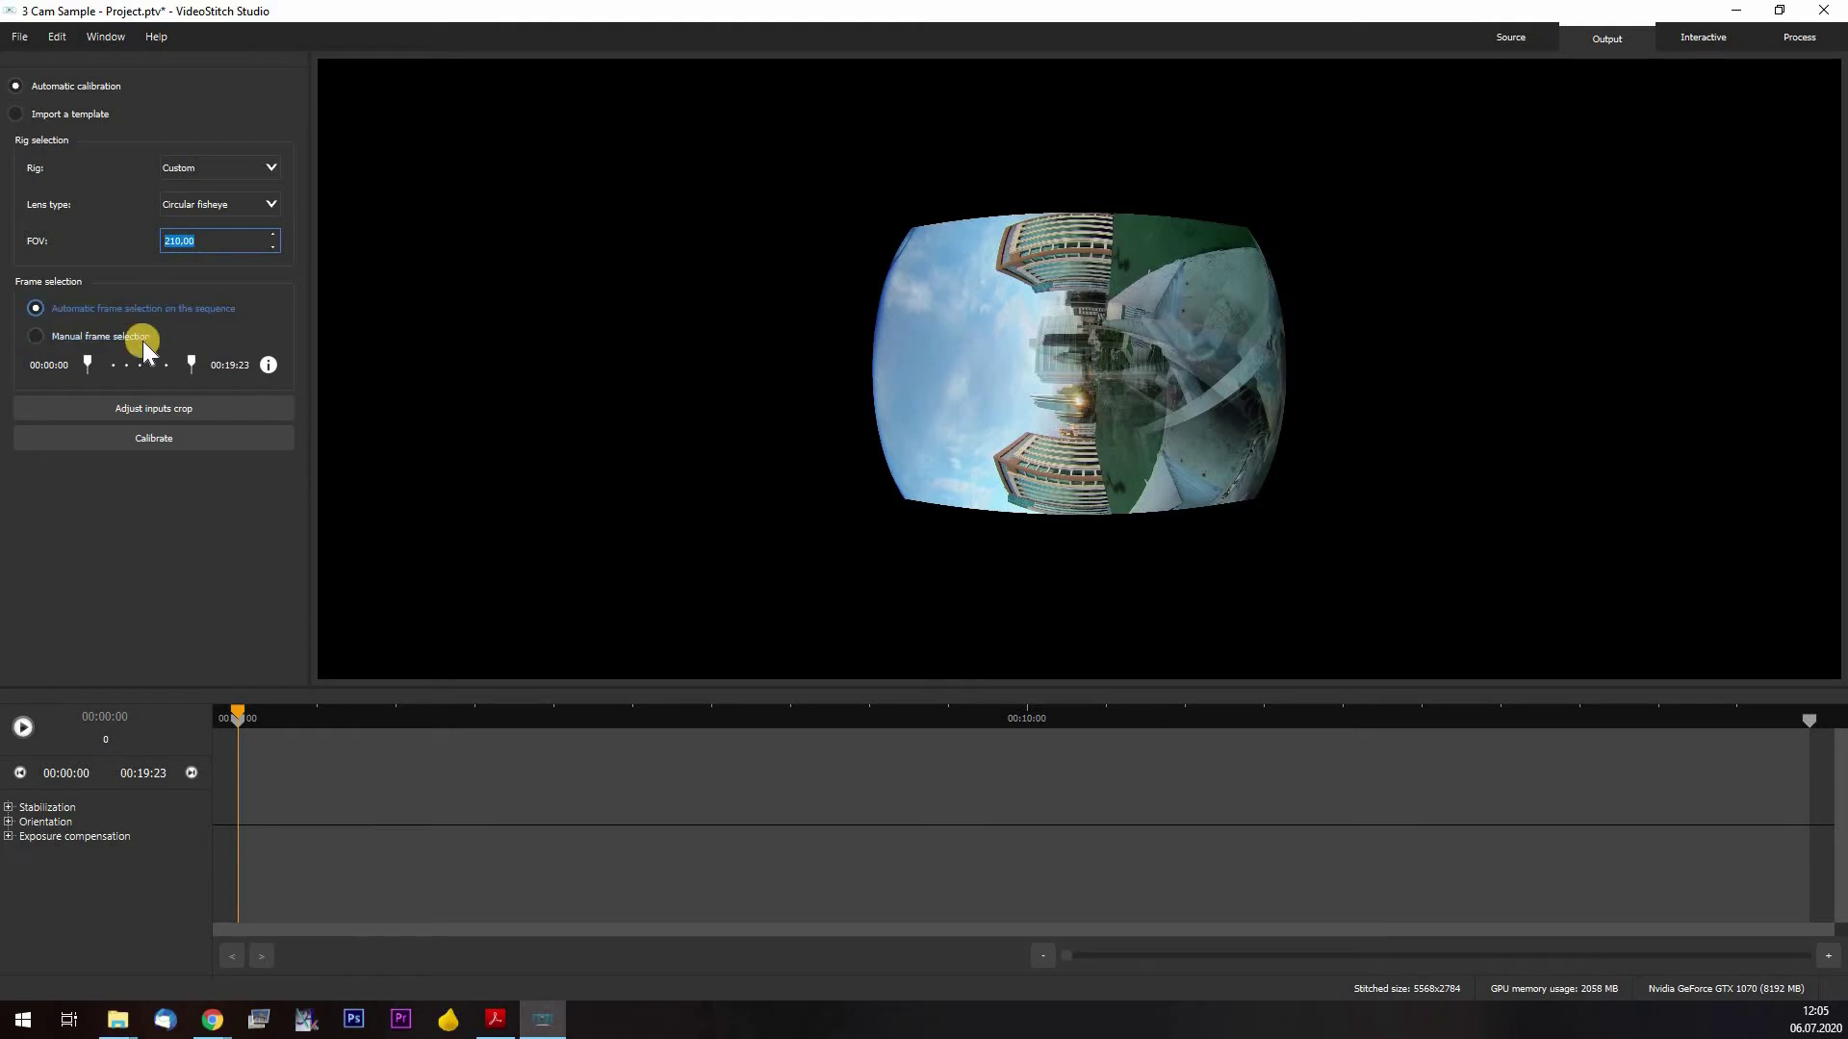
{"action": "left_click", "coordinate": [1497, 39]}
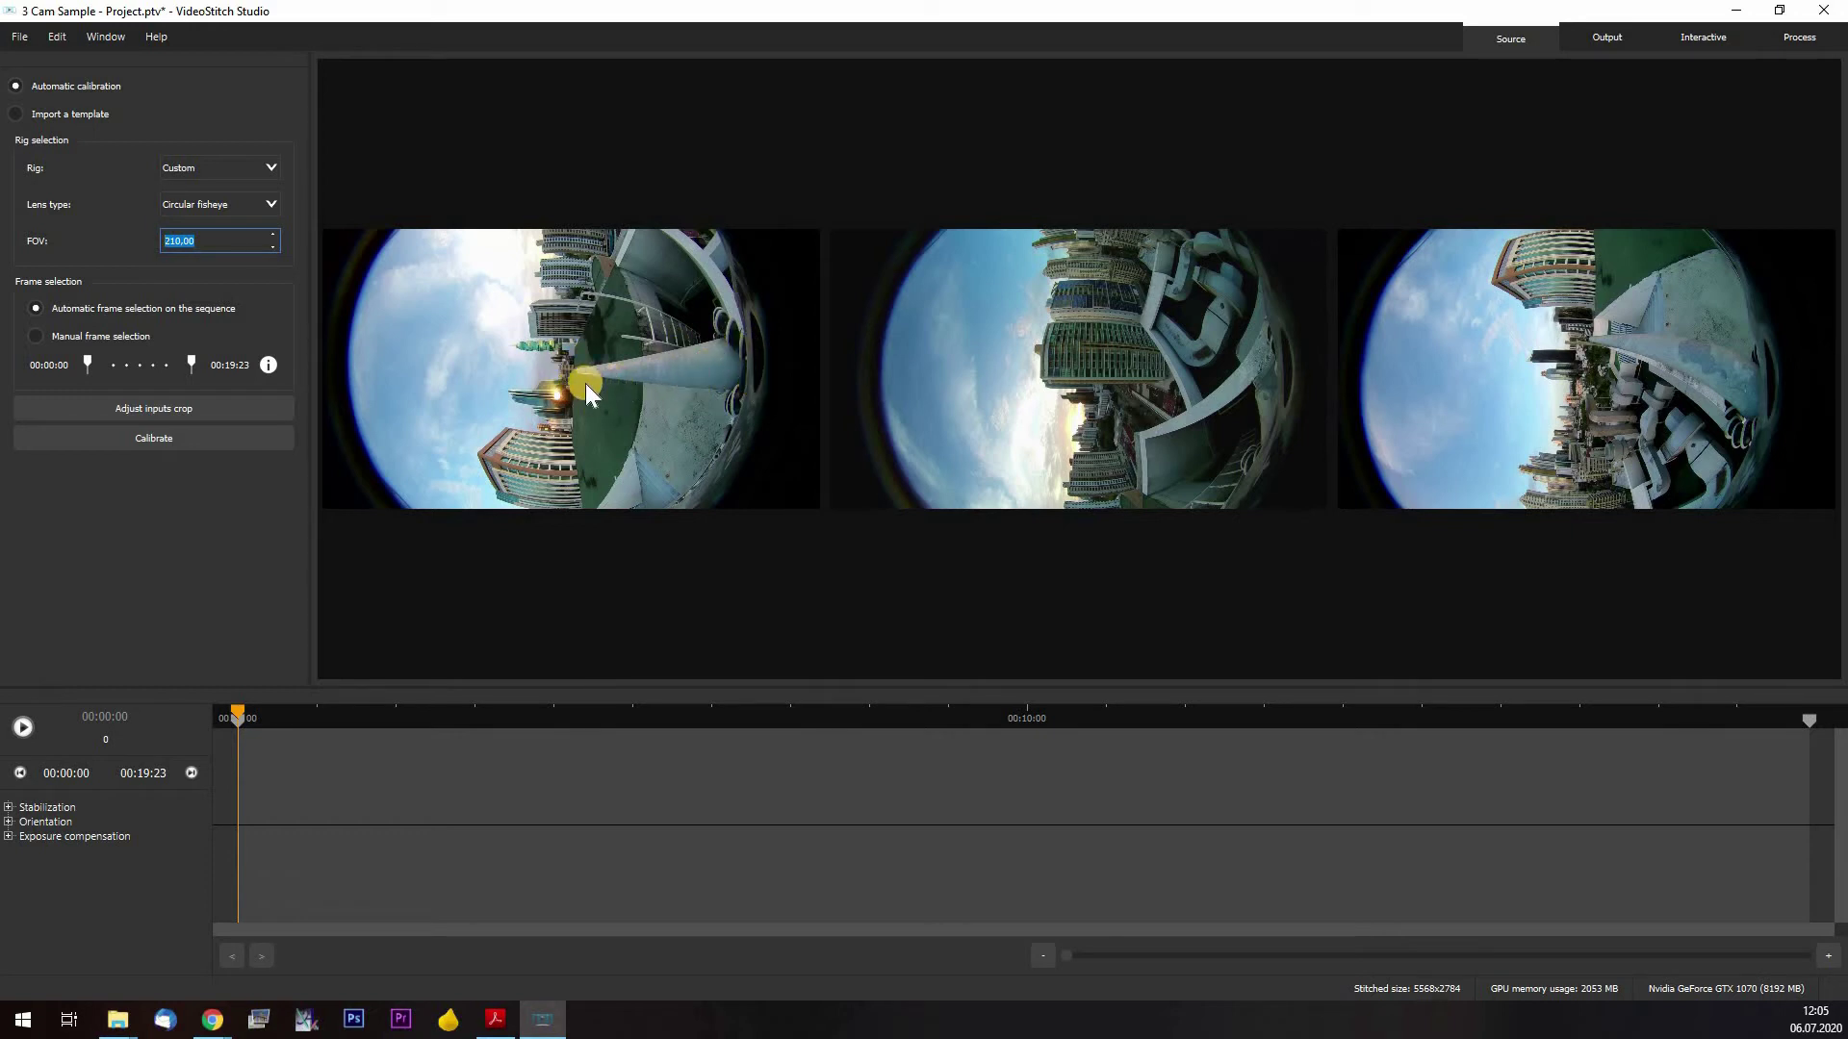
Fit Input 2's crop circle to Left 393px, Right 3605px, Top -467px, Bottom 2746px
{"action": "left_click", "coordinate": [173, 405]}
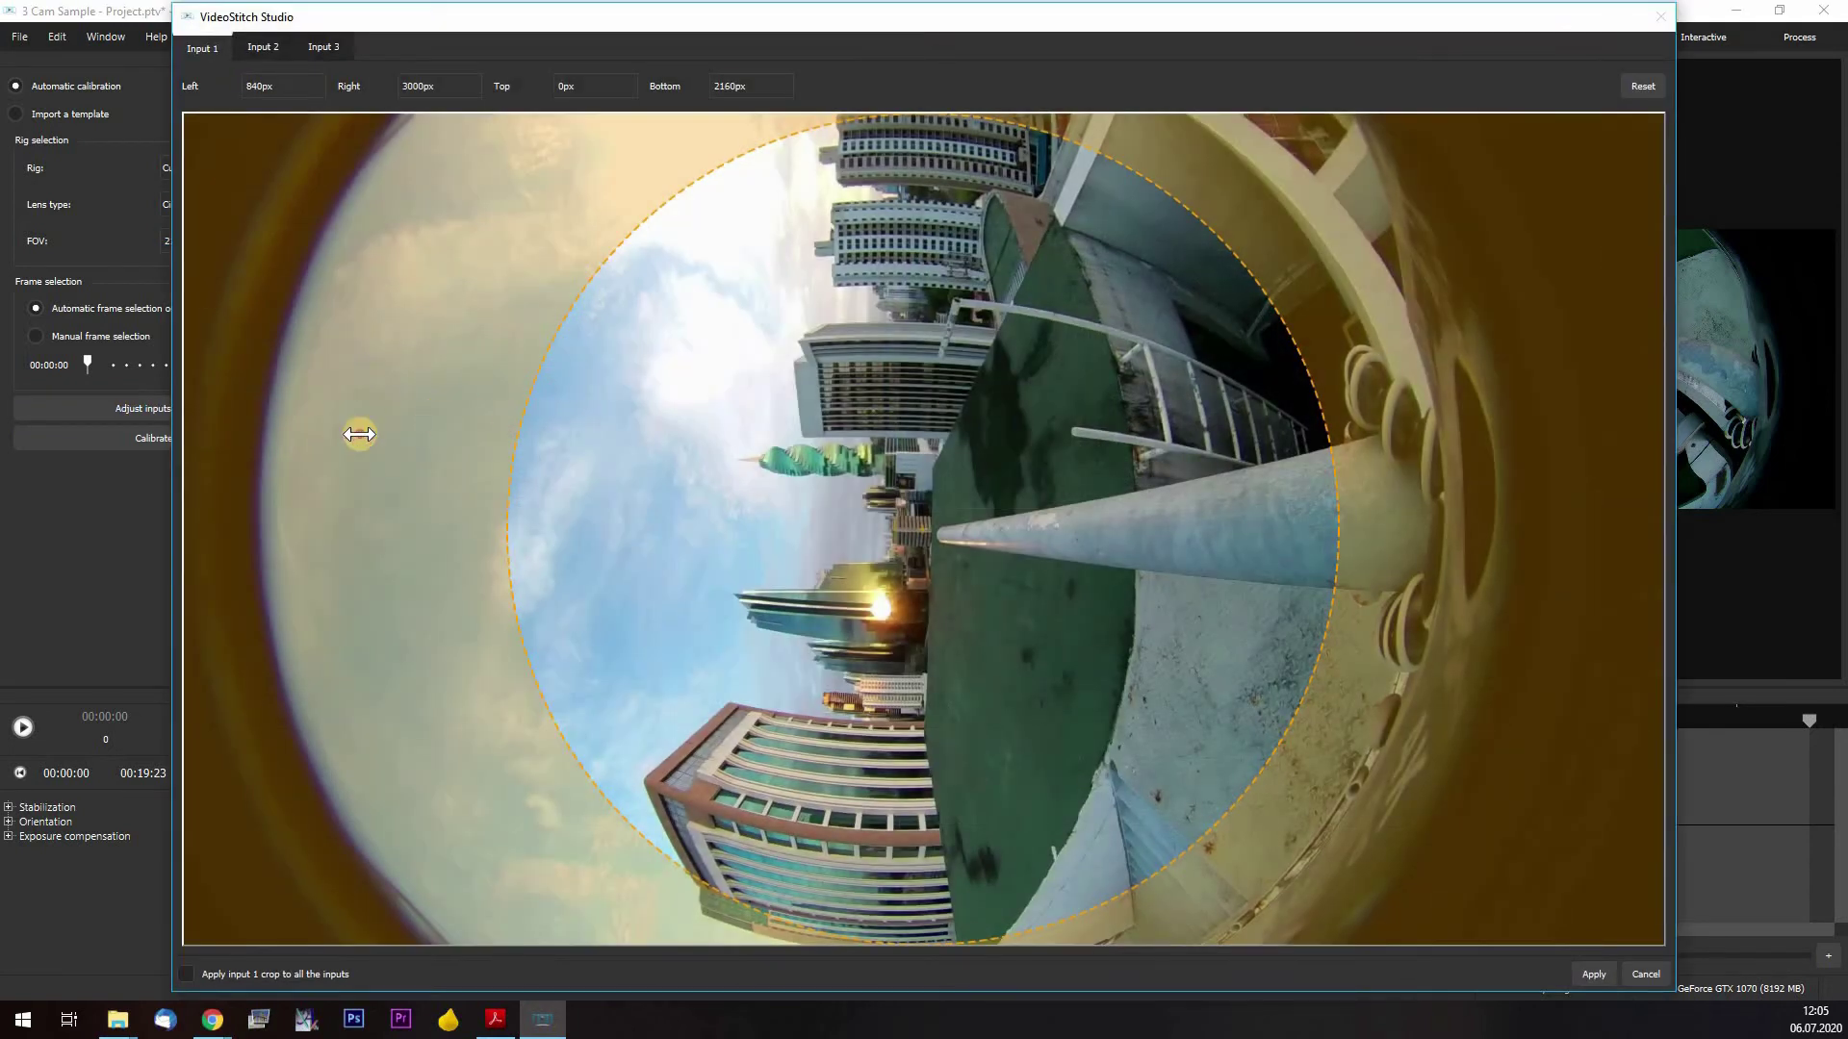
{"action": "left_click_drag", "start_coordinate": [359, 434], "coordinate": [437, 474]}
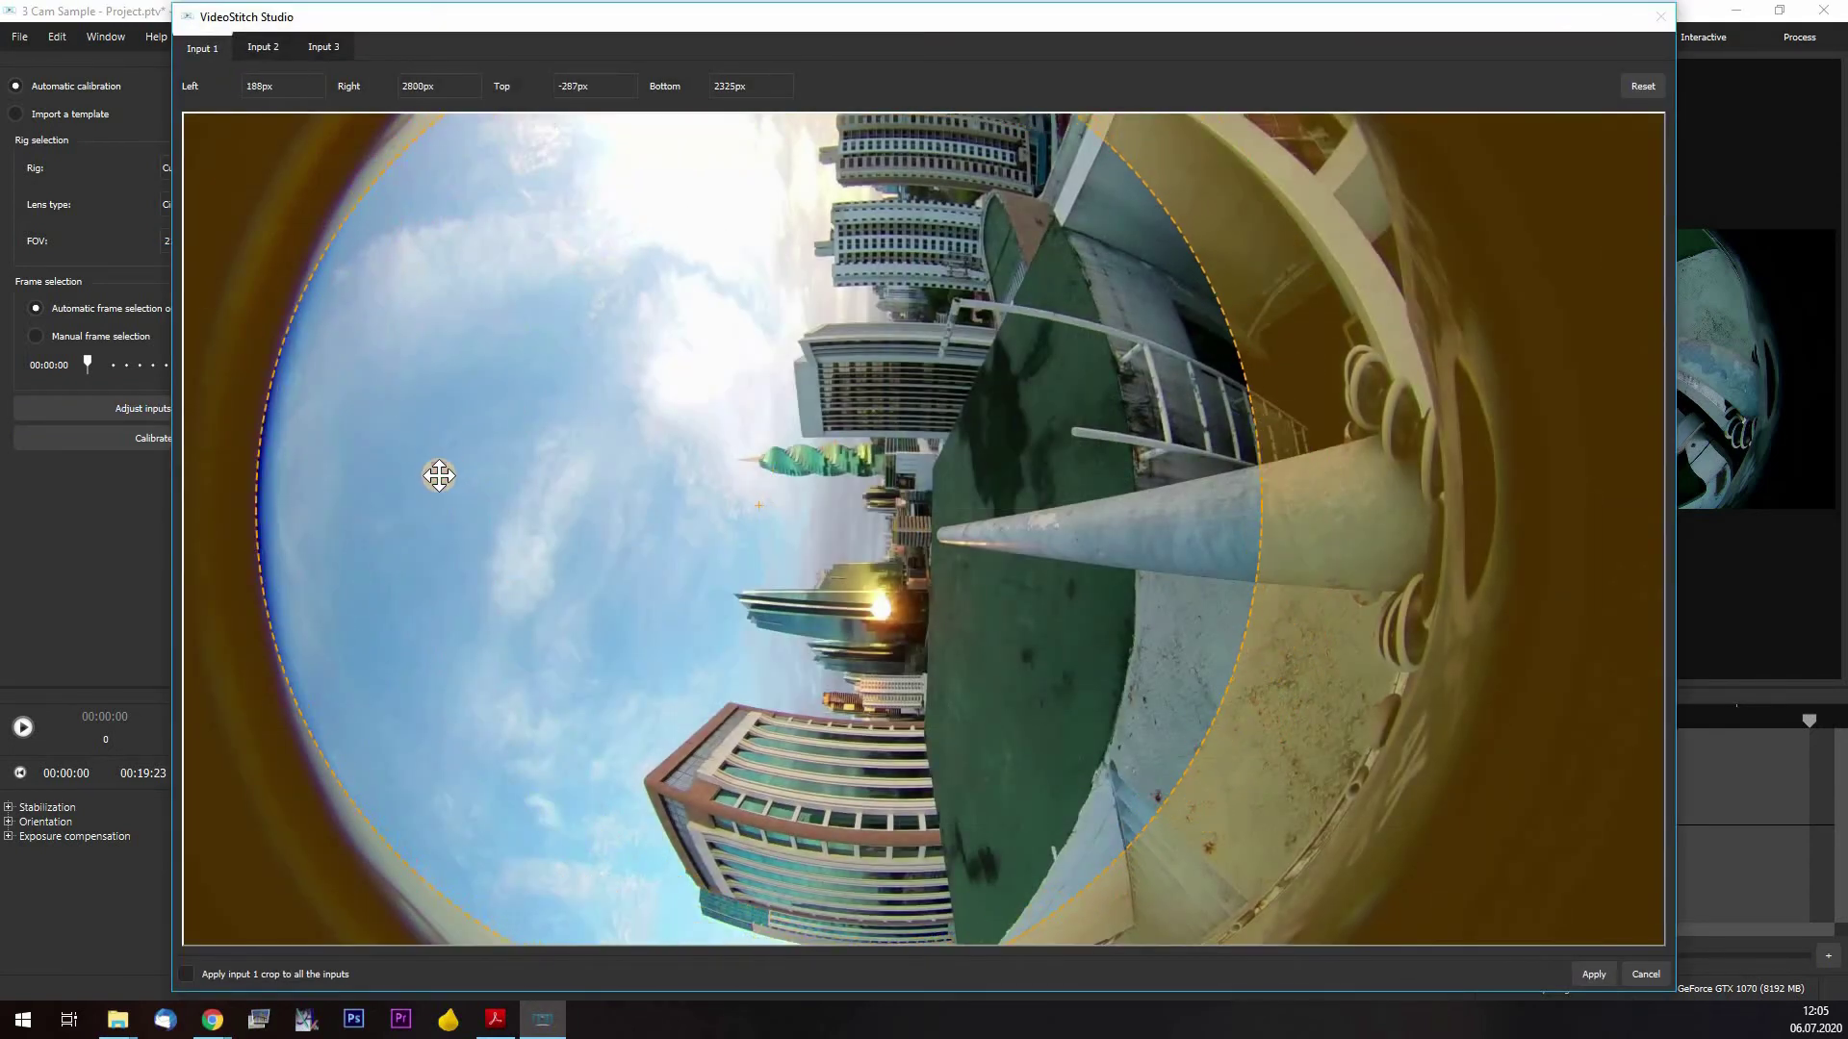
{"action": "left_click_drag", "start_coordinate": [1265, 467], "coordinate": [1492, 474]}
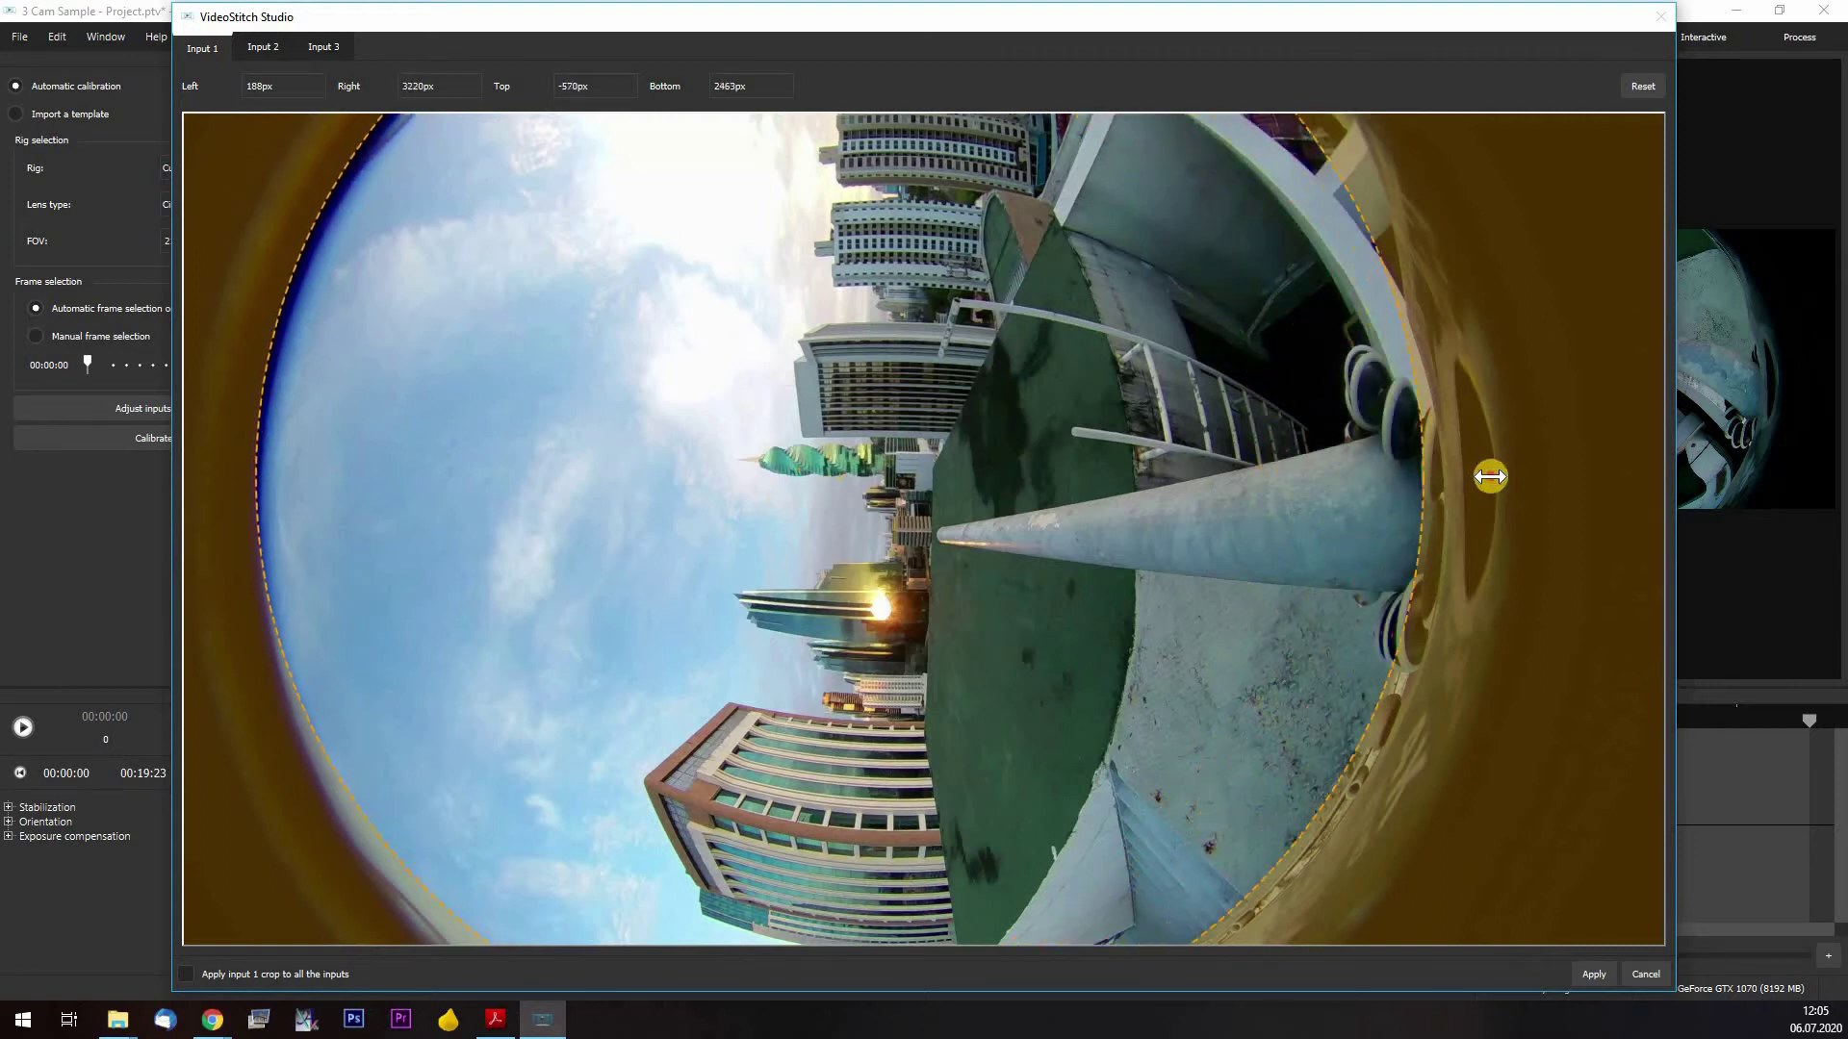
{"action": "left_click_drag", "start_coordinate": [1289, 504], "coordinate": [1291, 524]}
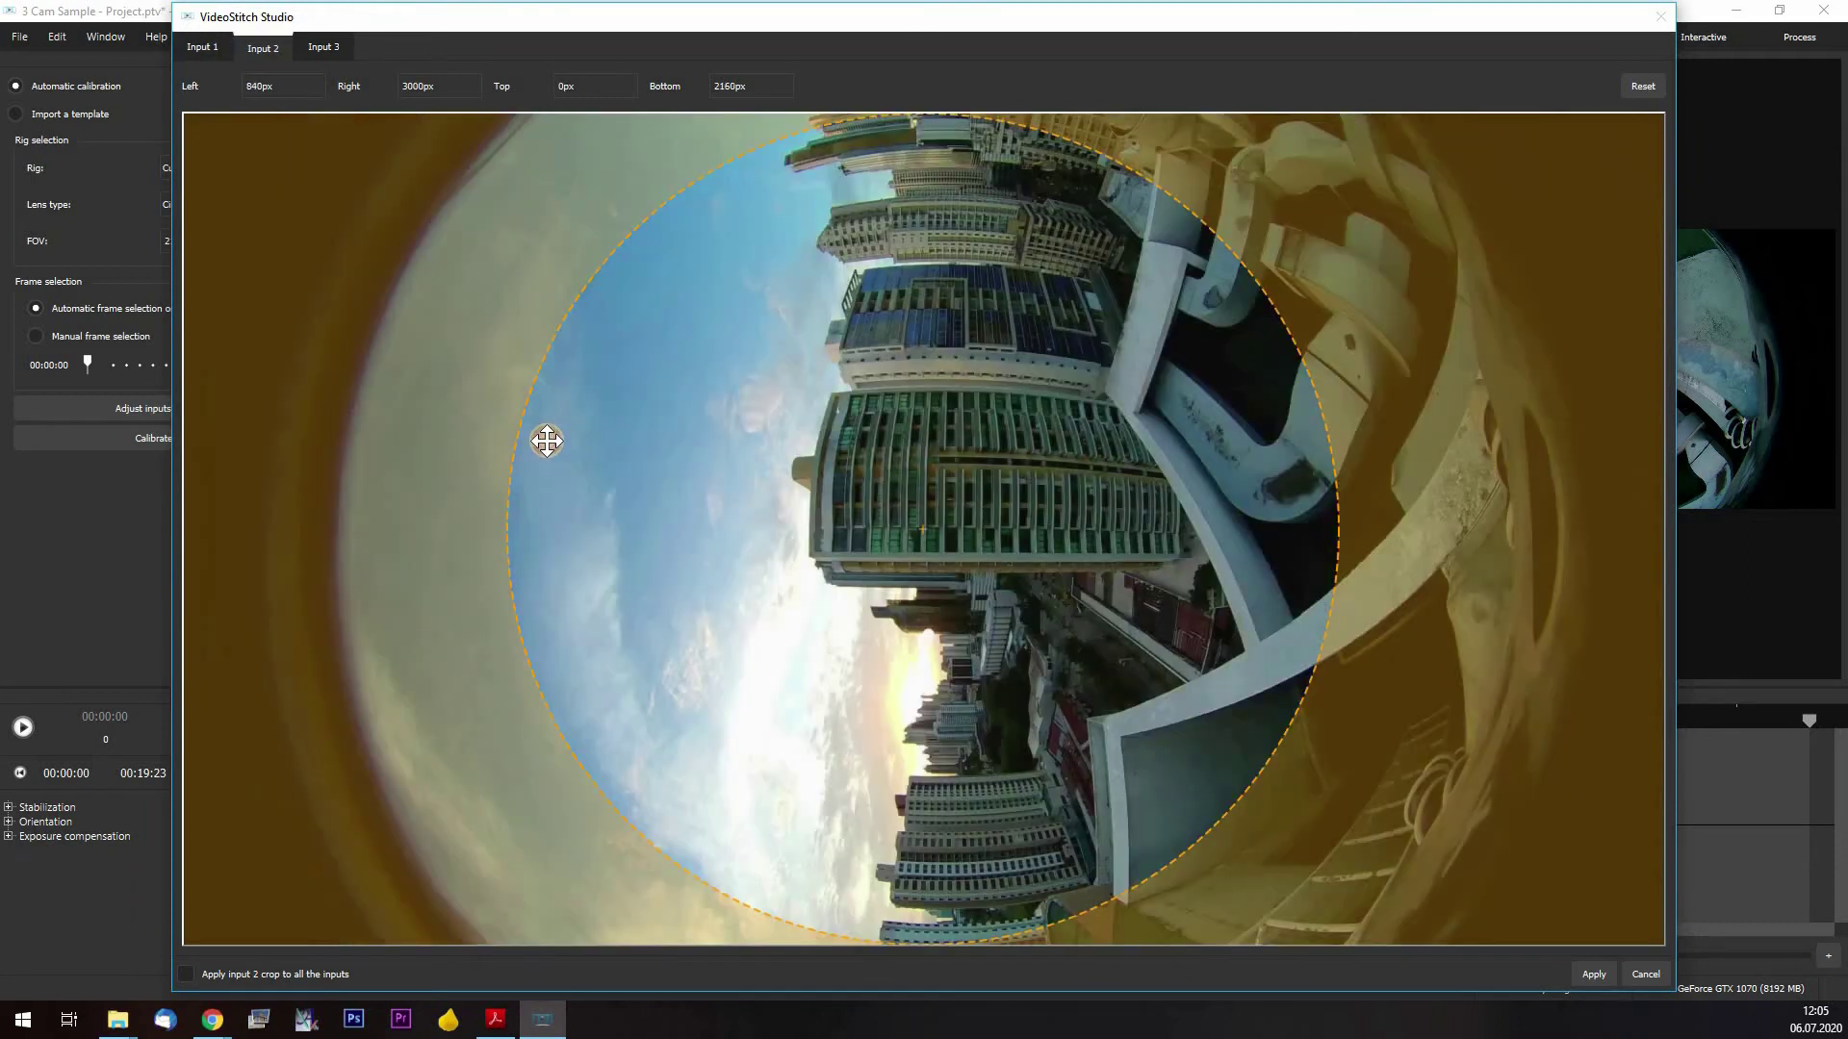
{"action": "left_click_drag", "start_coordinate": [1257, 538], "coordinate": [1571, 536]}
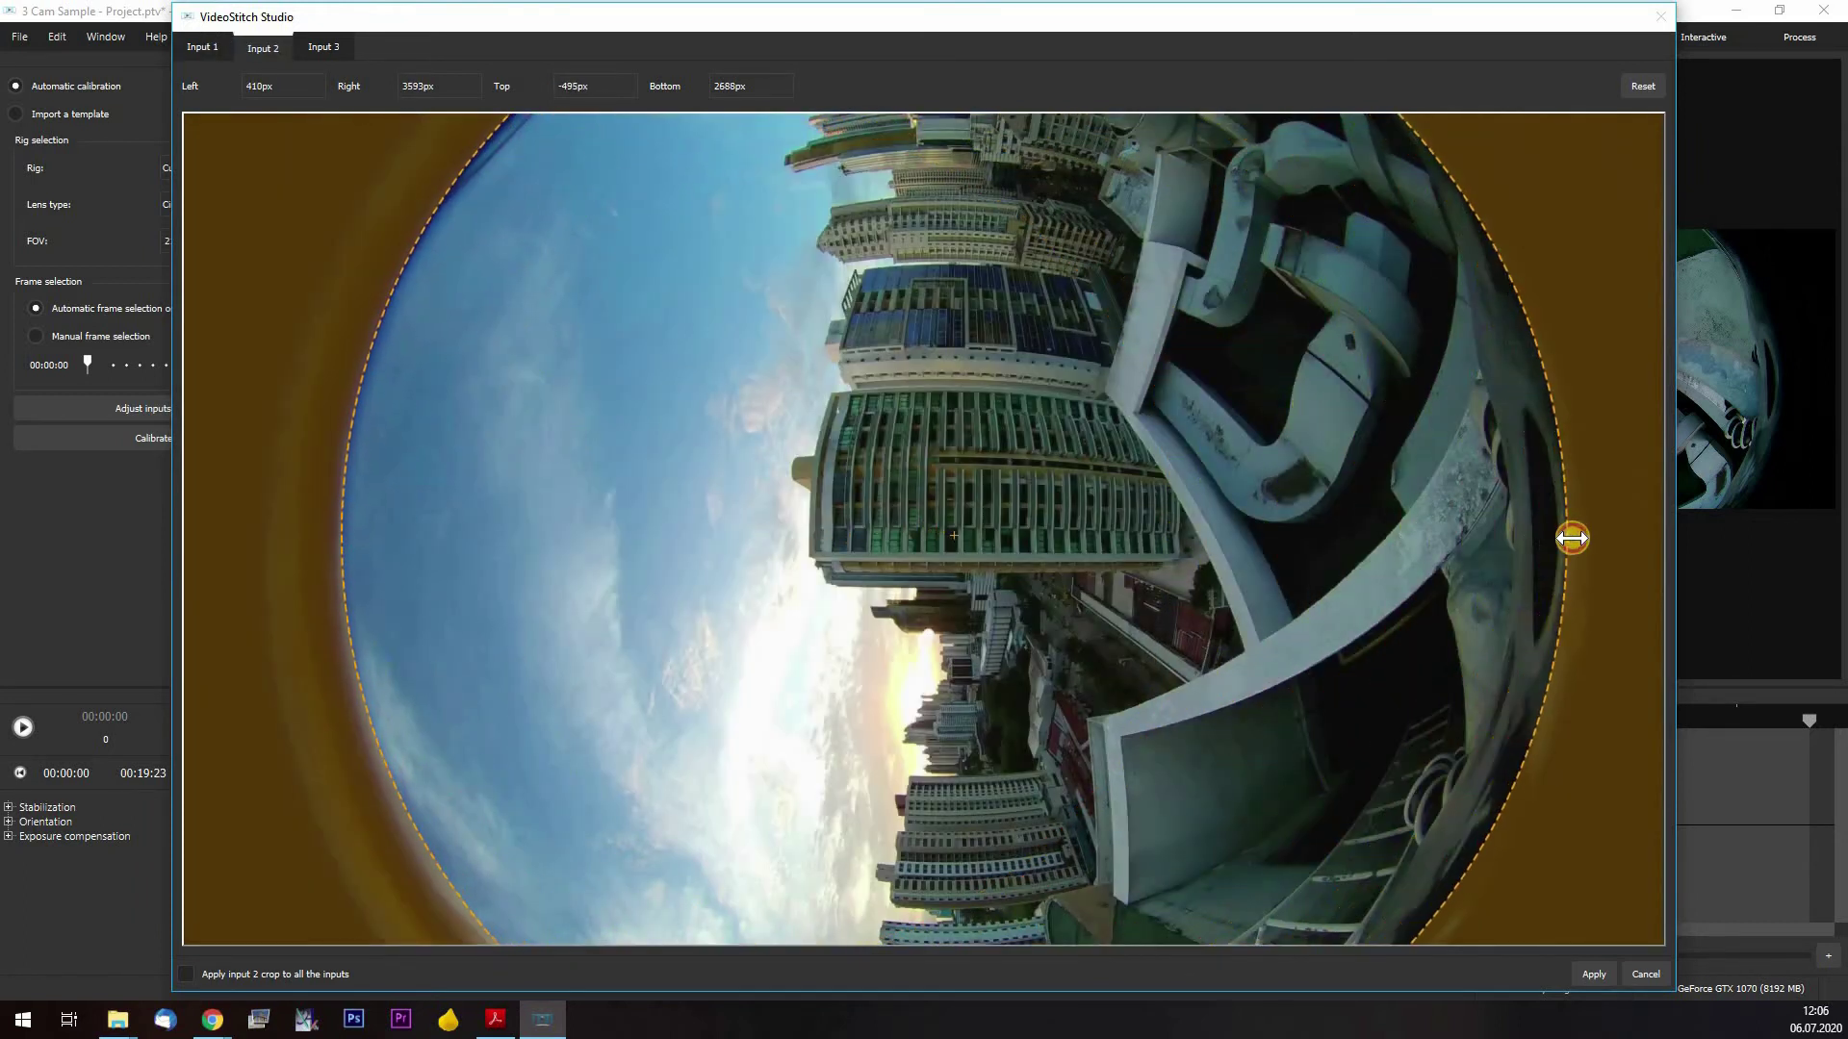
{"action": "left_click_drag", "start_coordinate": [1331, 547], "coordinate": [1534, 523]}
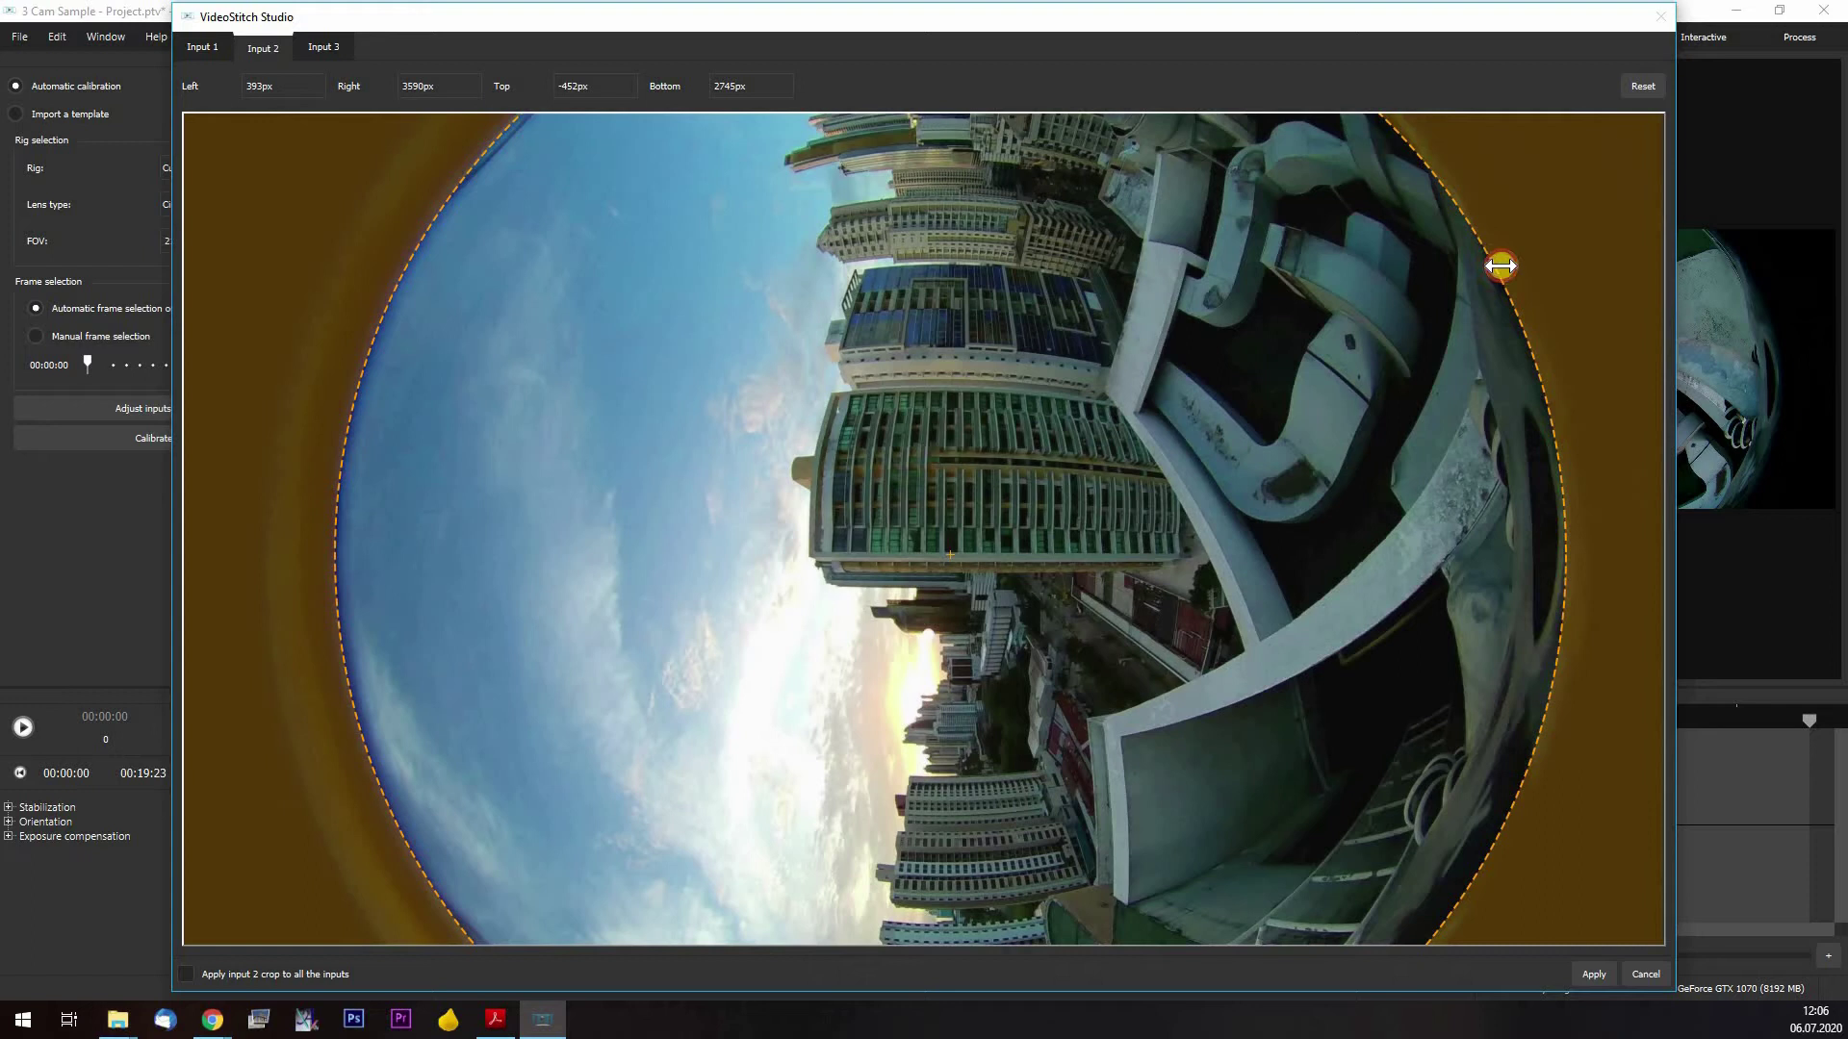
{"action": "left_click_drag", "start_coordinate": [1492, 261], "coordinate": [1504, 258]}
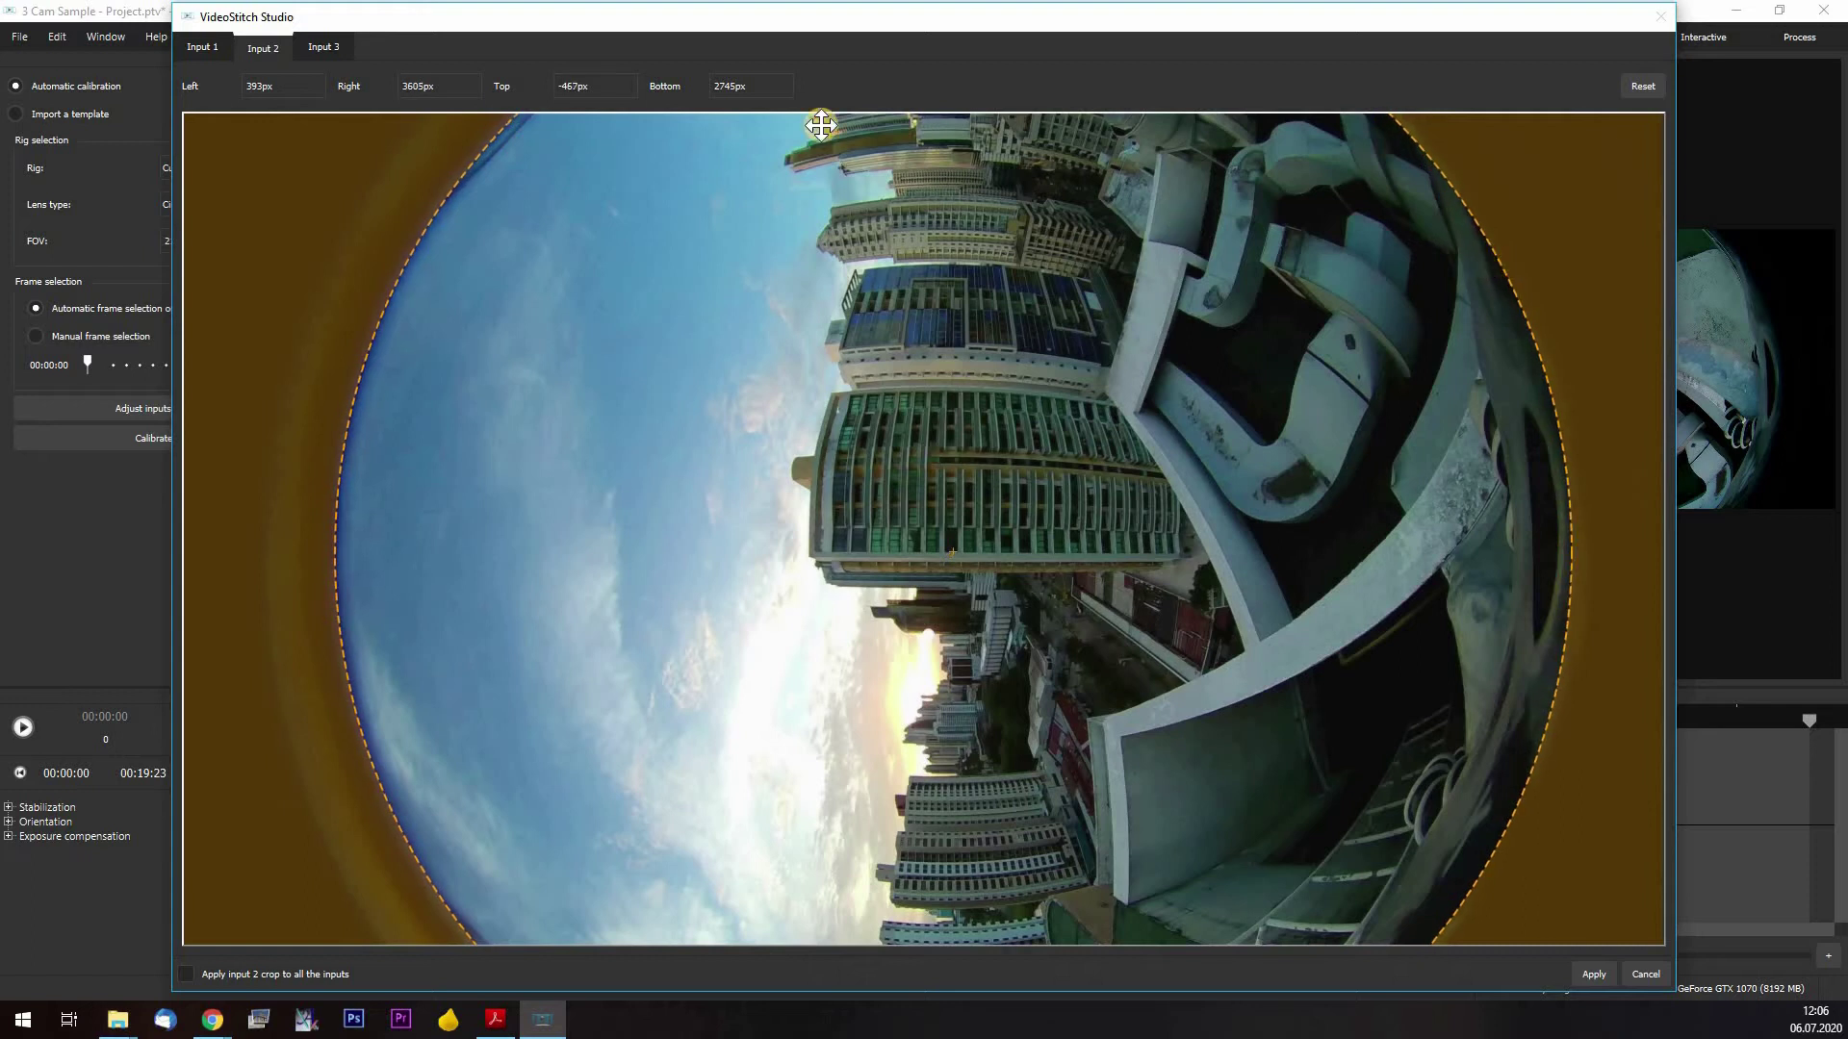
Enlarge Input 3's crop circle out to its fisheye image edge
{"action": "left_click", "coordinate": [314, 42]}
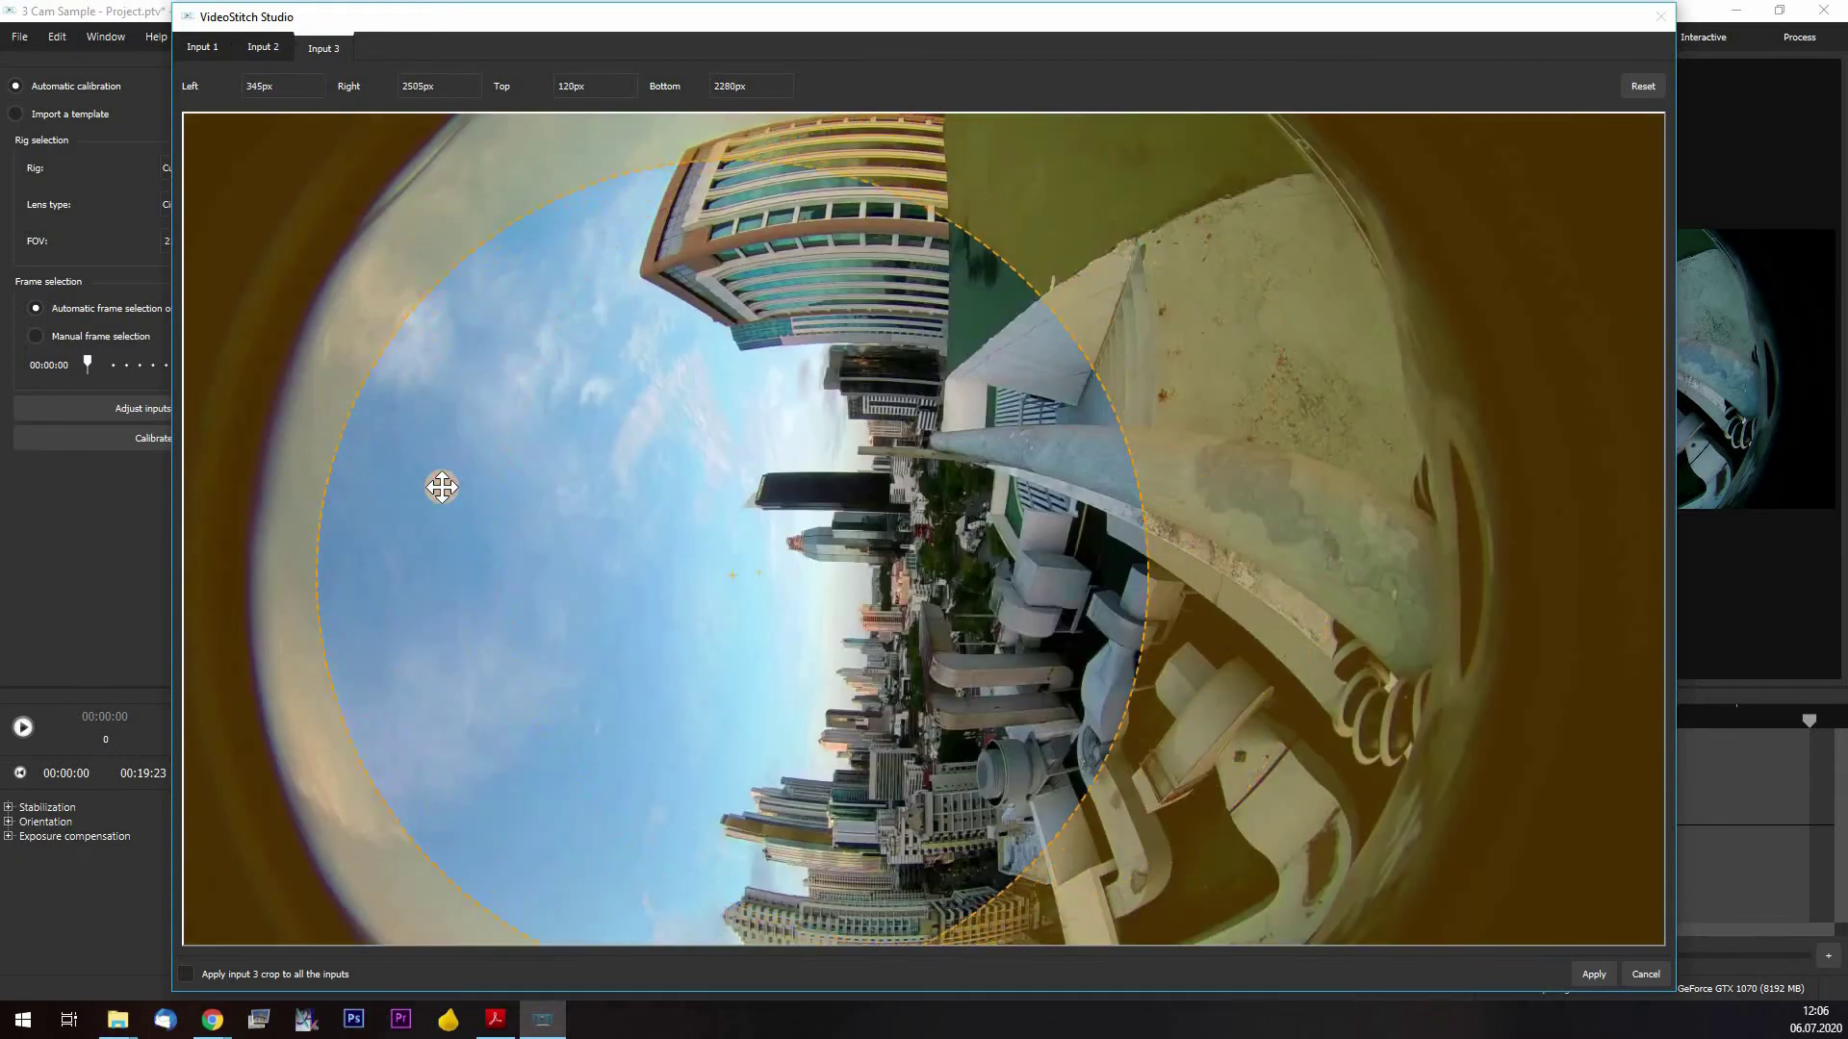
{"action": "left_click_drag", "start_coordinate": [1085, 486], "coordinate": [1373, 458]}
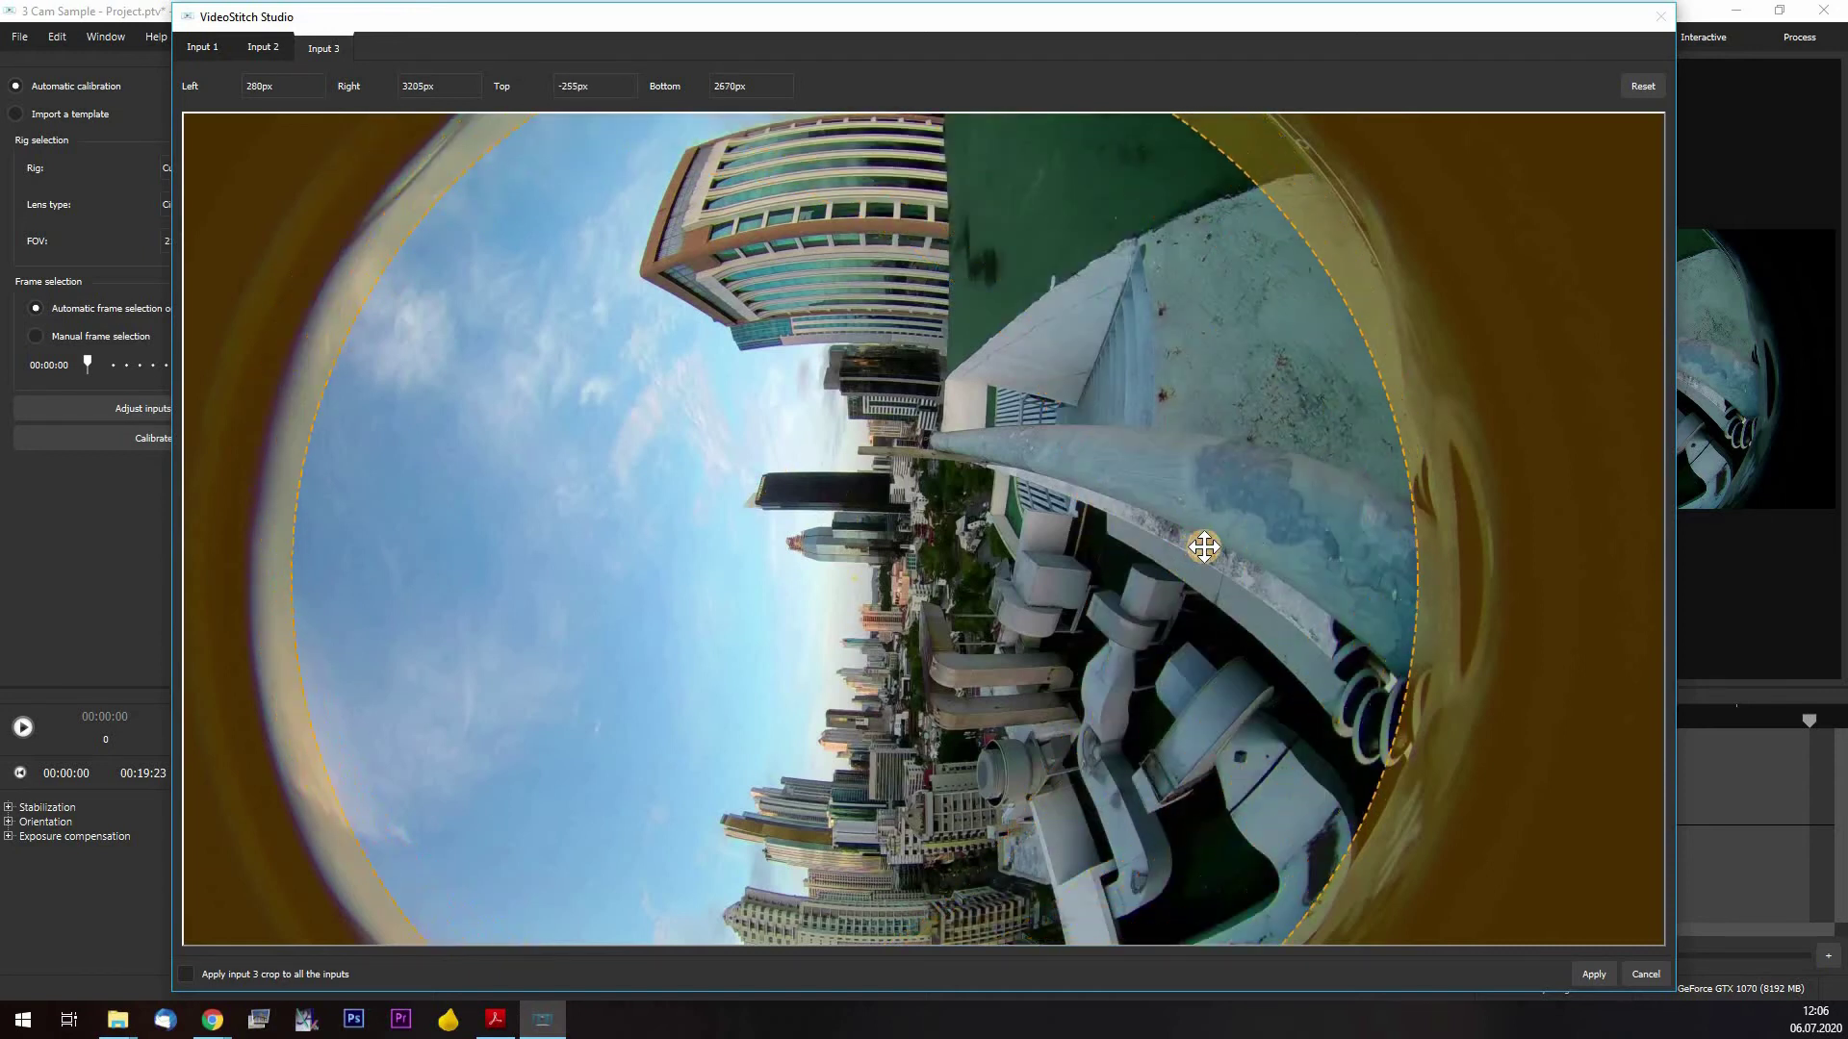
{"action": "left_click_drag", "start_coordinate": [1370, 531], "coordinate": [1489, 540]}
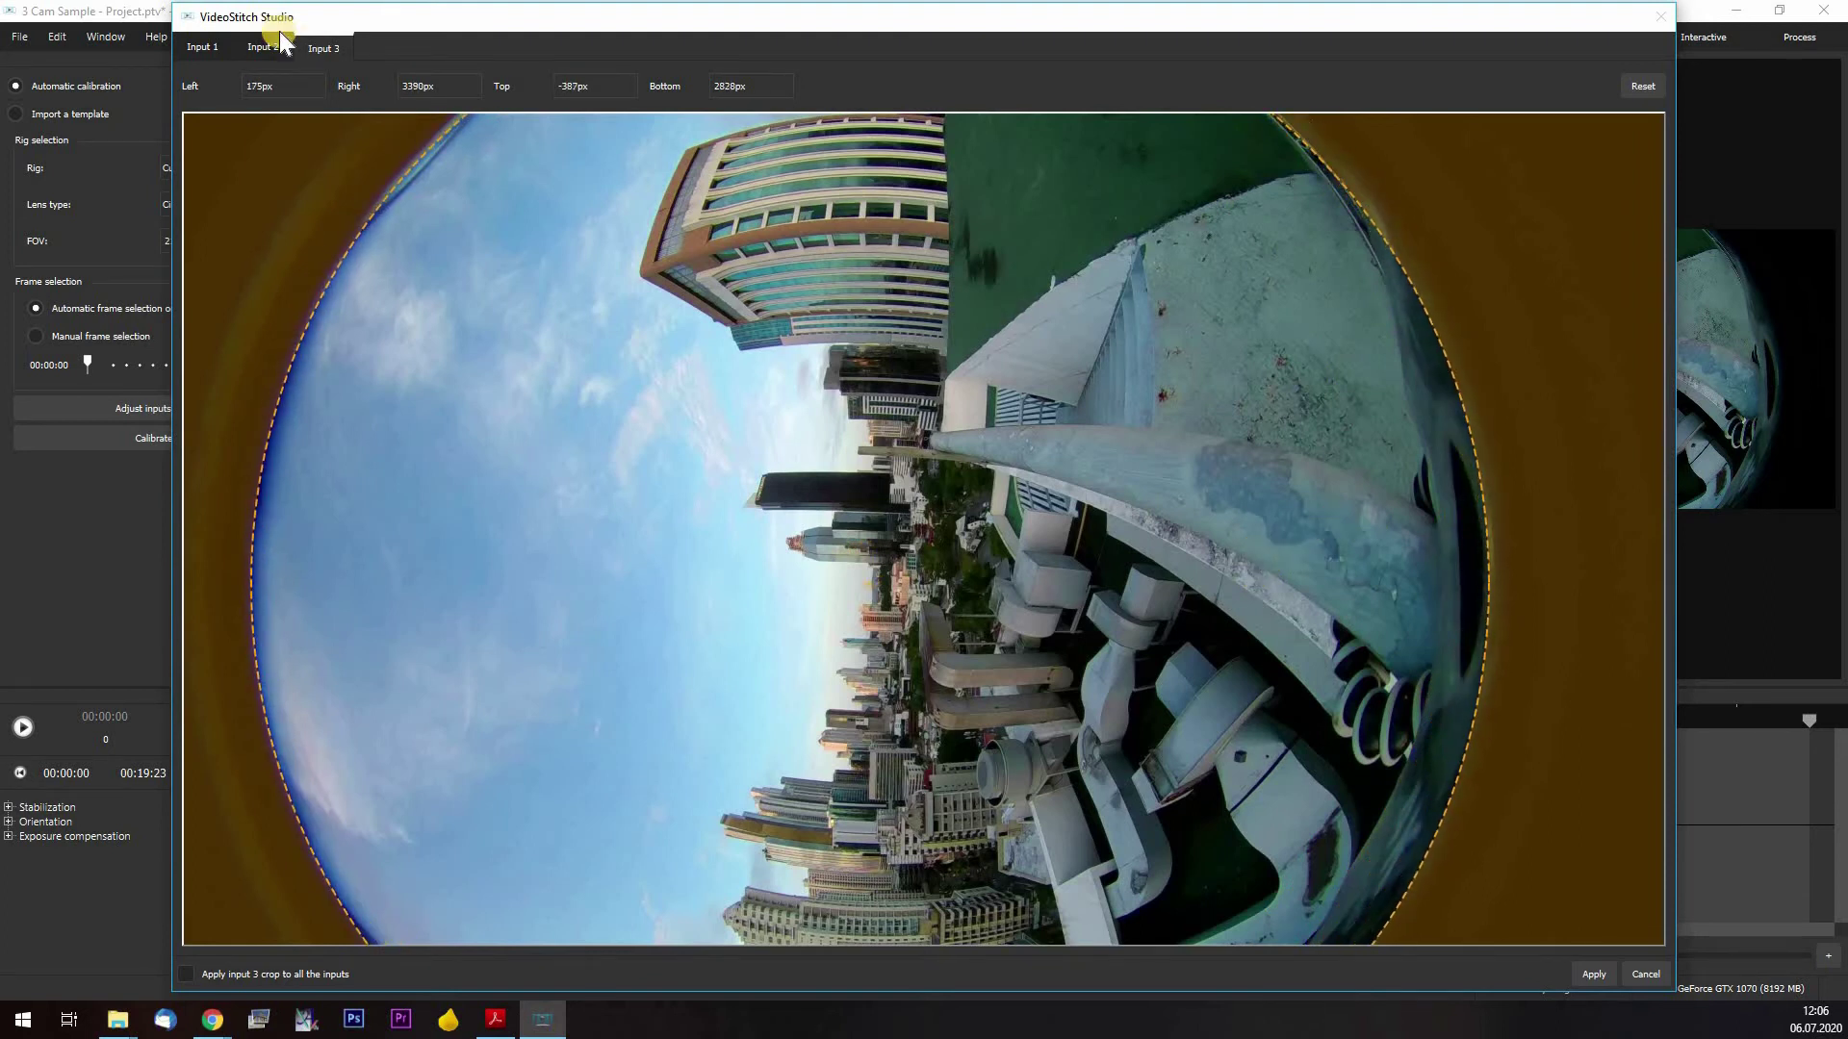
Review the crops of Inputs 1, 2 and 3, then apply them
{"action": "left_click", "coordinate": [260, 50]}
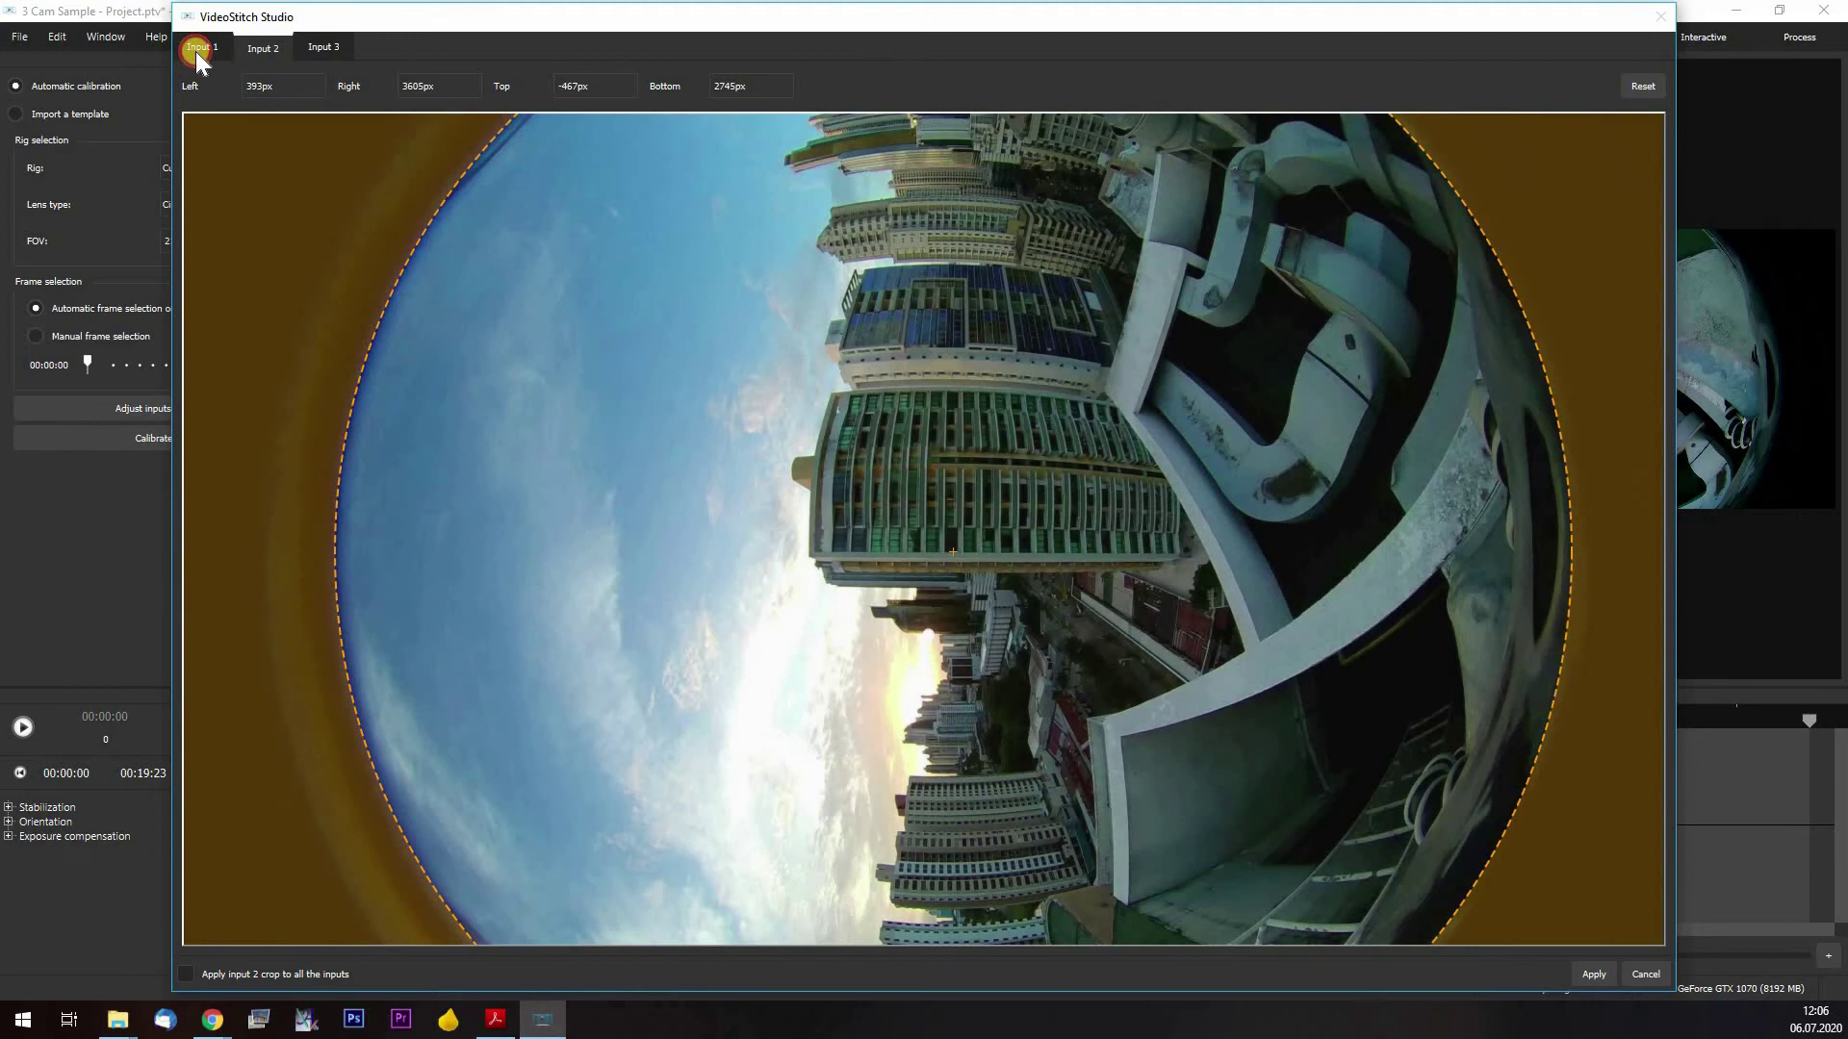
{"action": "left_click", "coordinate": [197, 50]}
{"action": "left_click", "coordinate": [327, 48]}
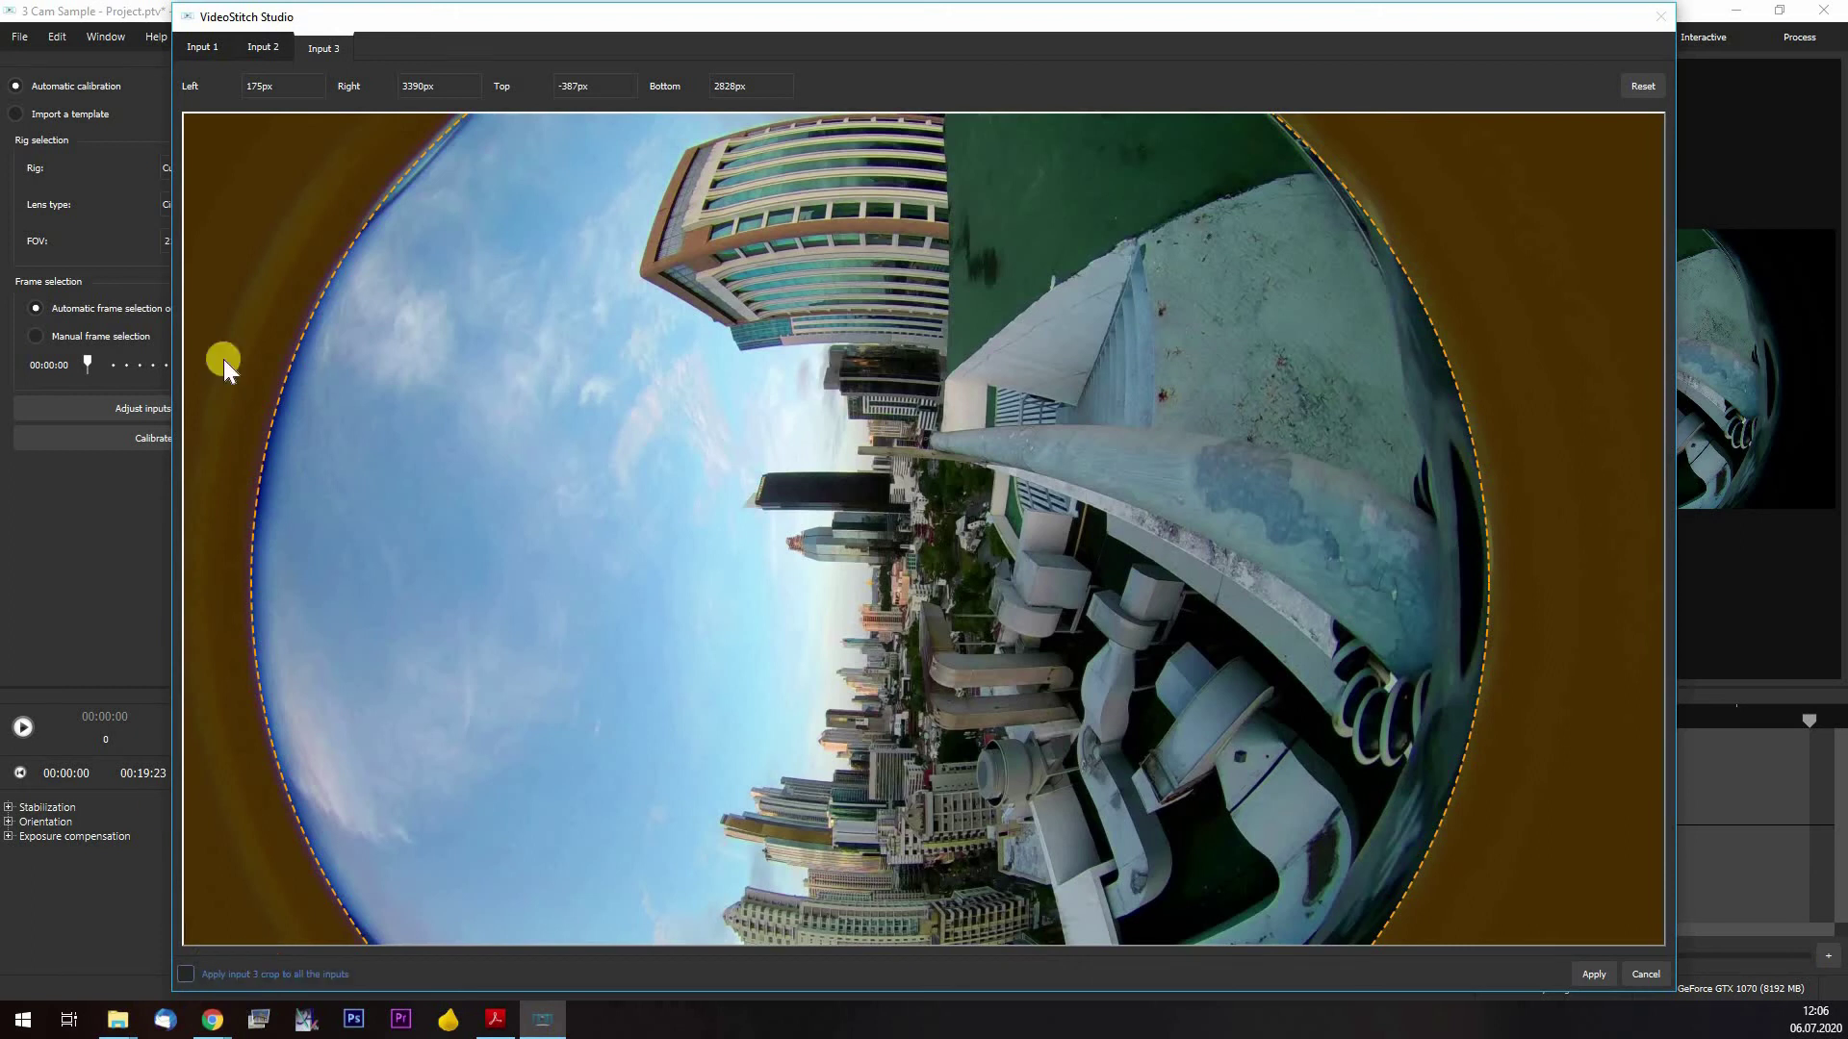
{"action": "left_click", "coordinate": [205, 48]}
{"action": "left_click", "coordinate": [260, 48]}
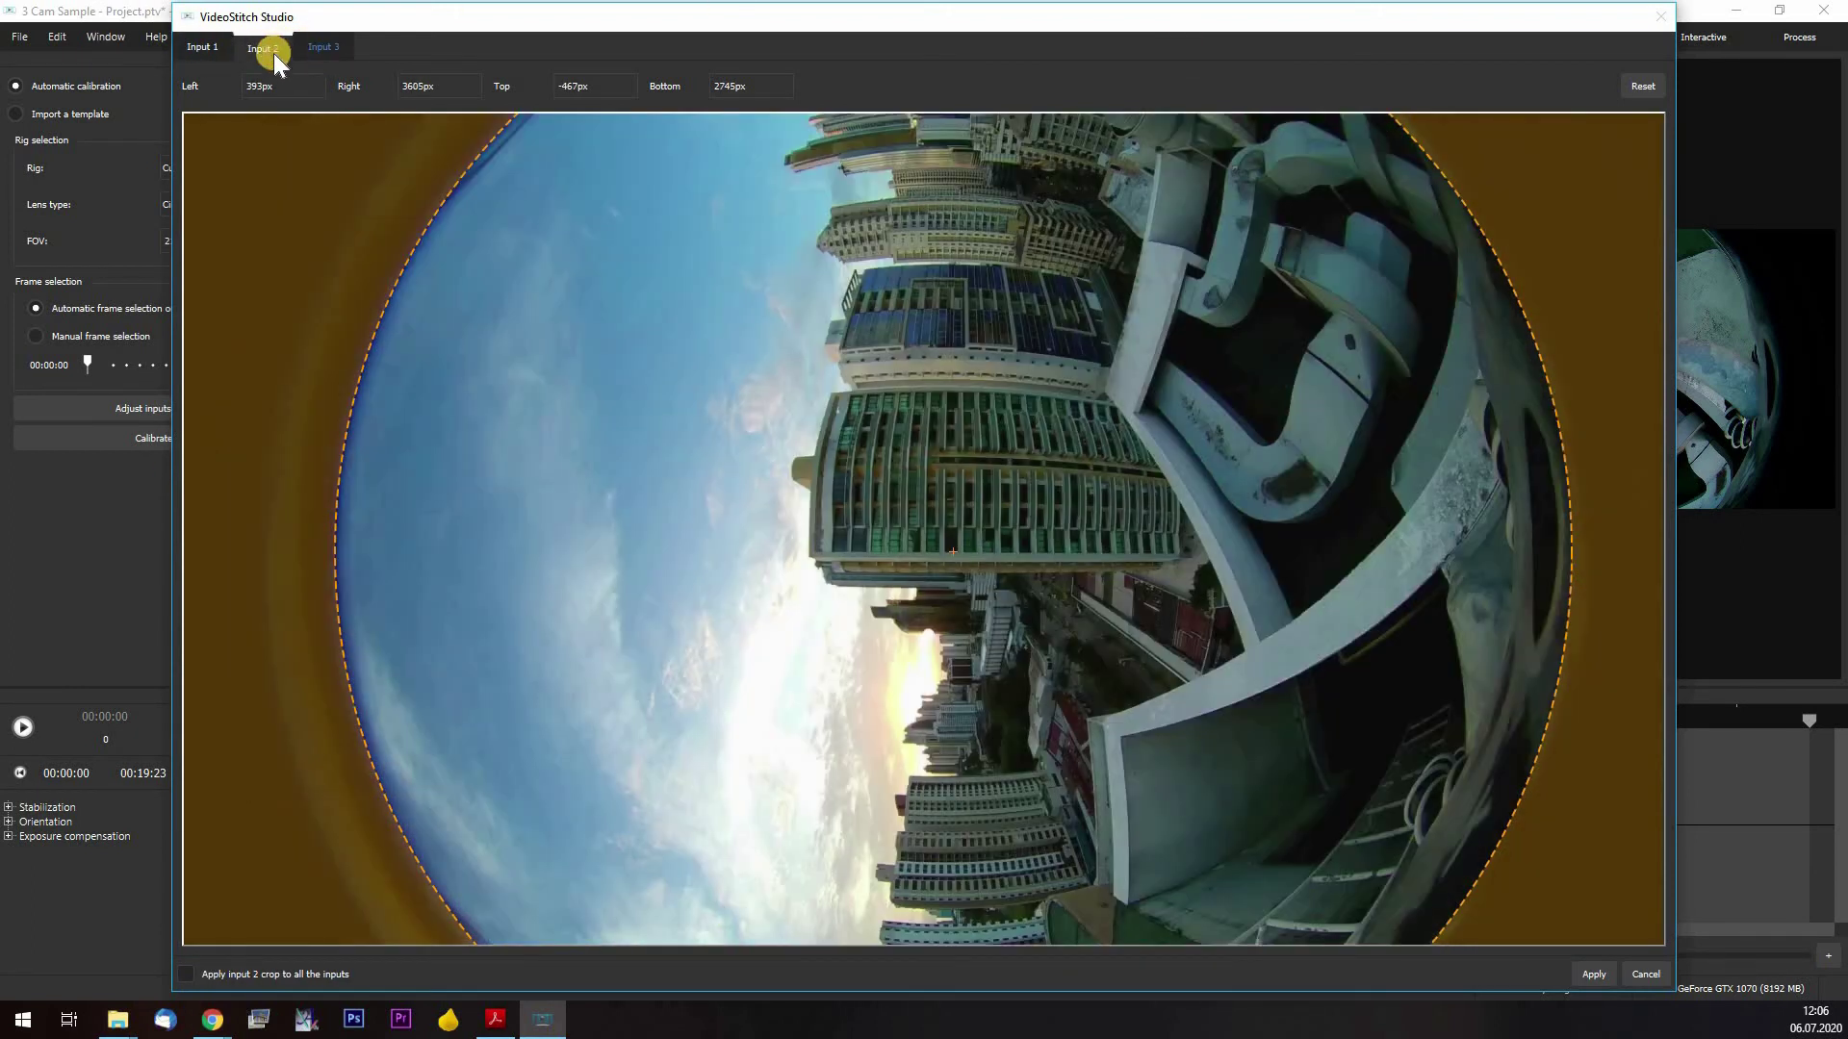
{"action": "left_click", "coordinate": [205, 46]}
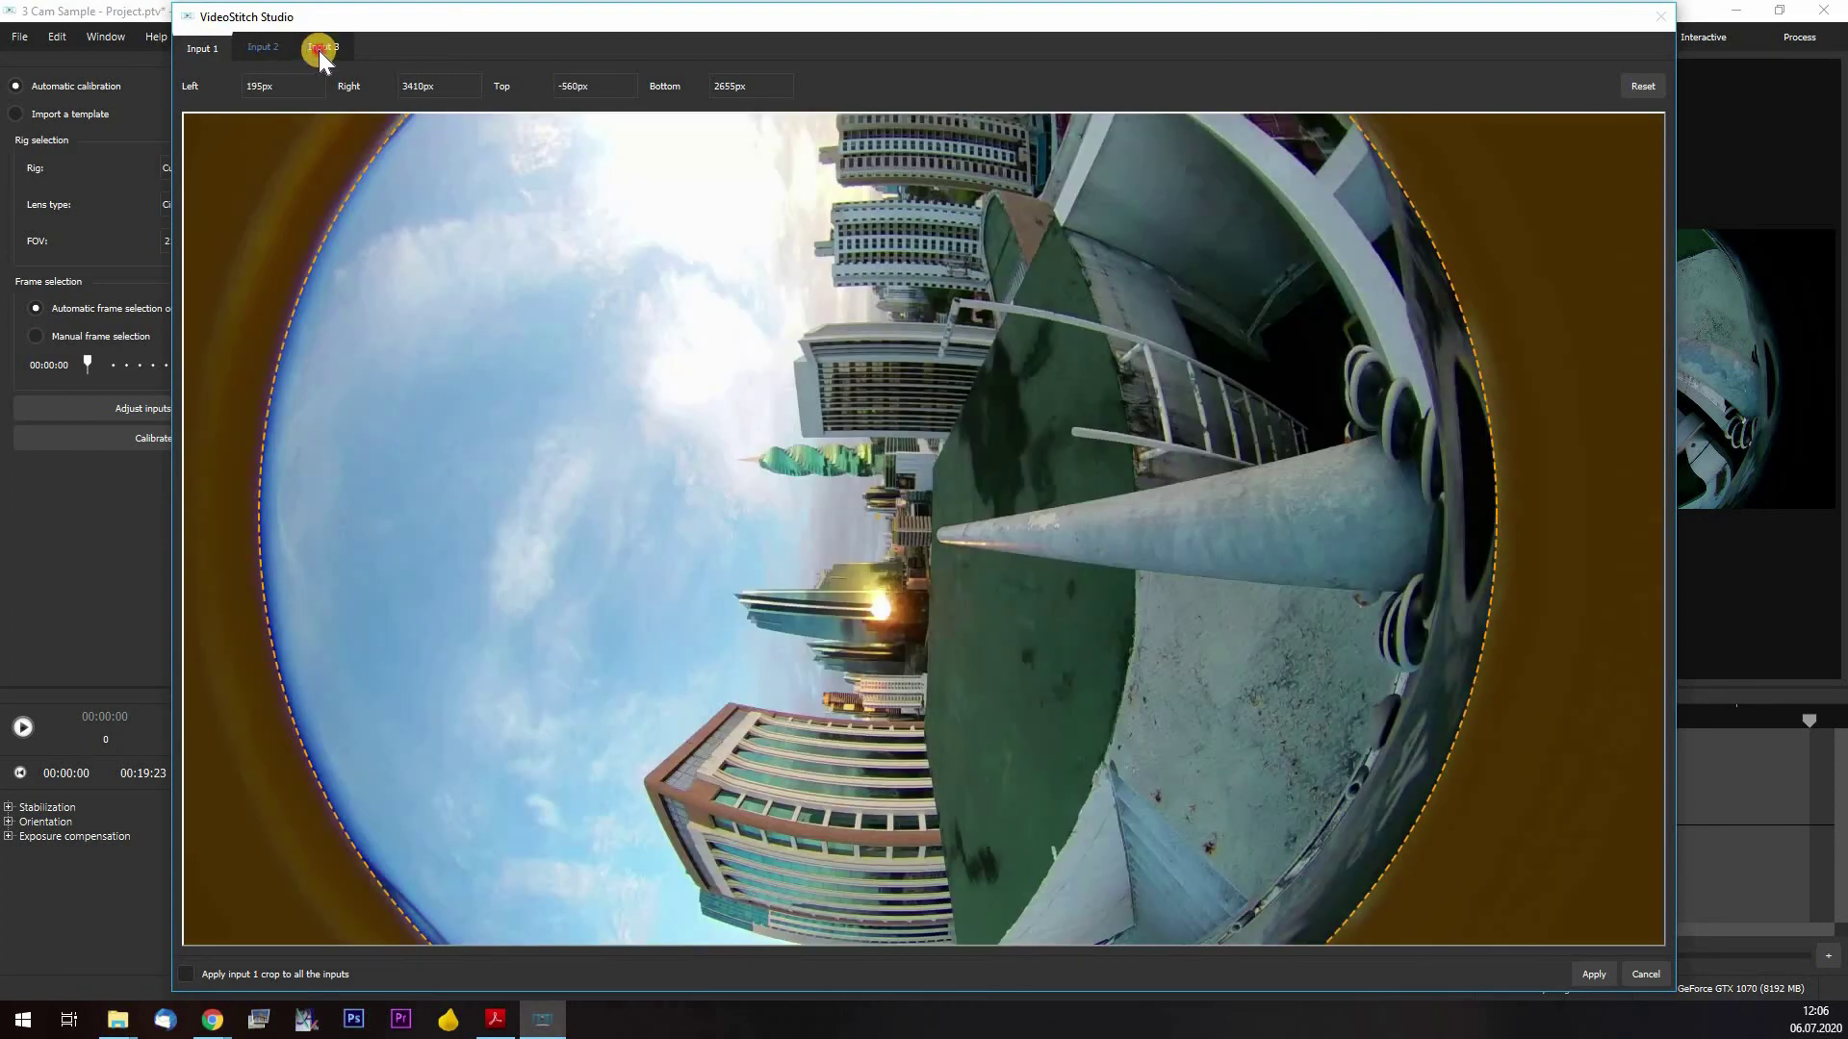
{"action": "left_click", "coordinate": [319, 50]}
{"action": "left_click", "coordinate": [1591, 968]}
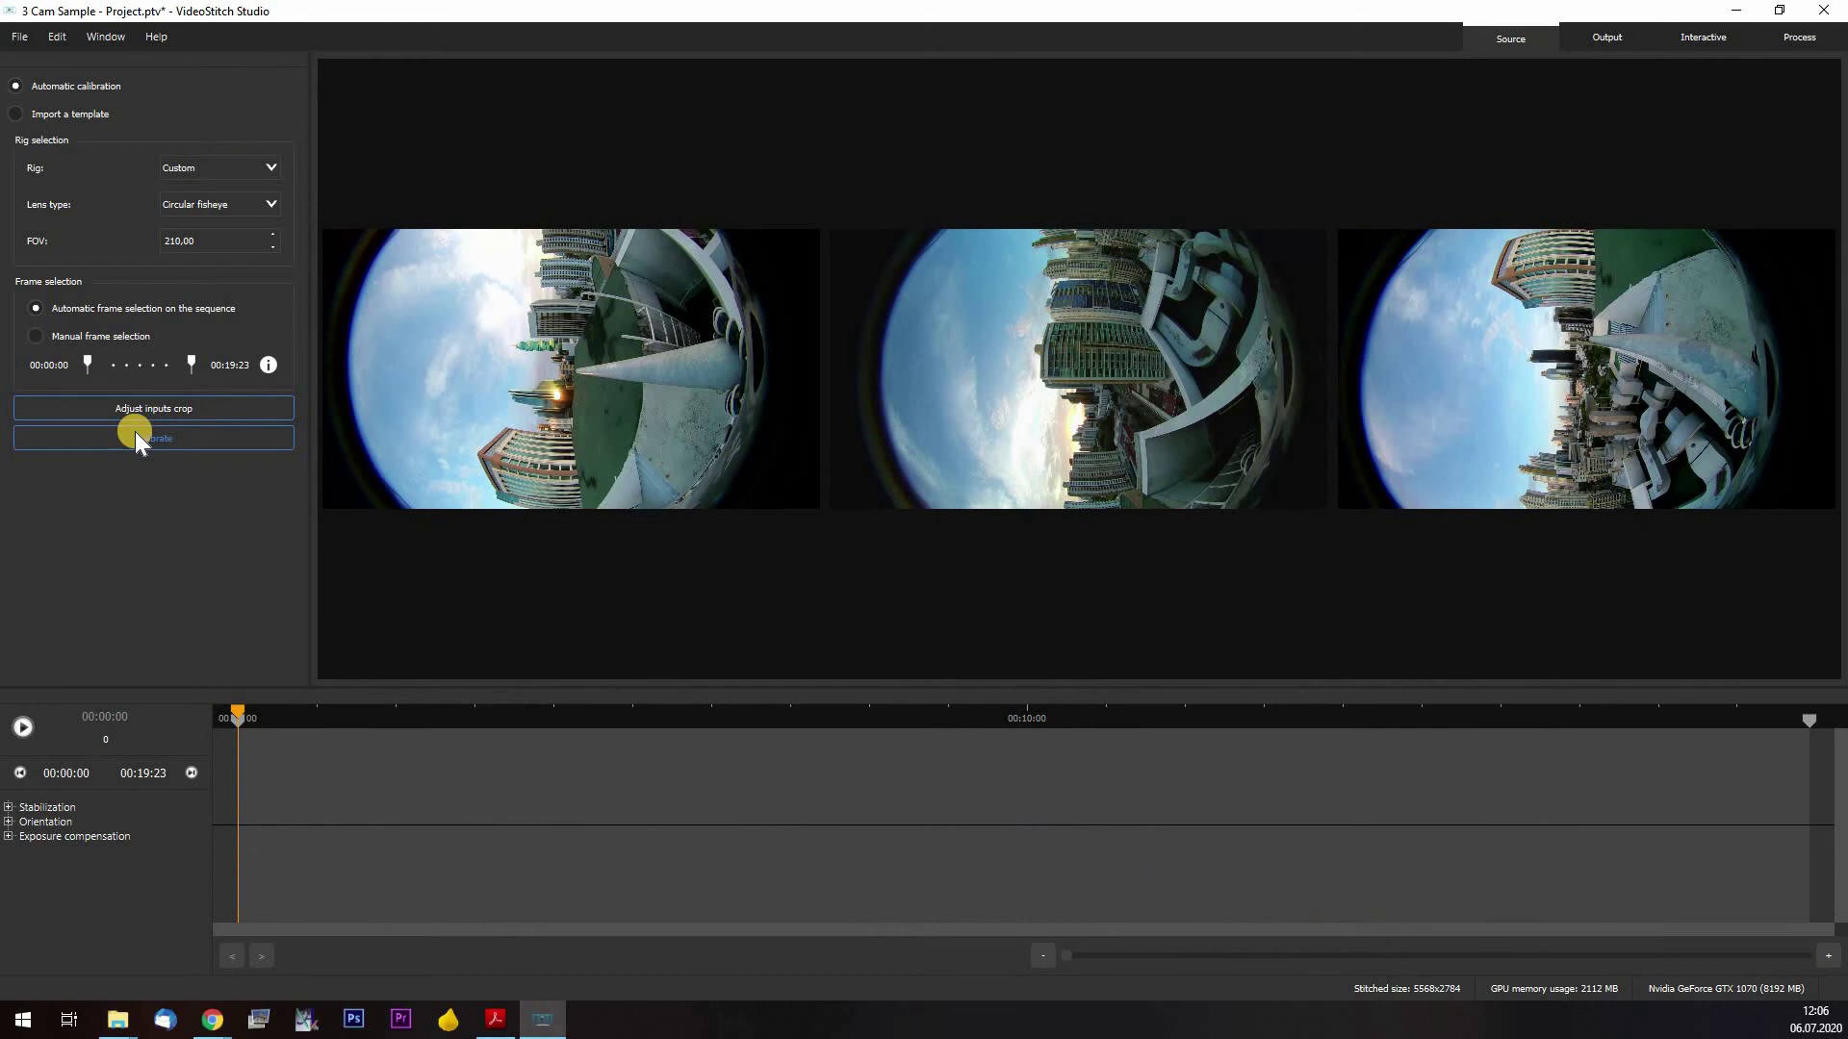
Run Calibrate and accept the 'videos might not be synchronized' warning with Yes
{"action": "left_click", "coordinate": [135, 438]}
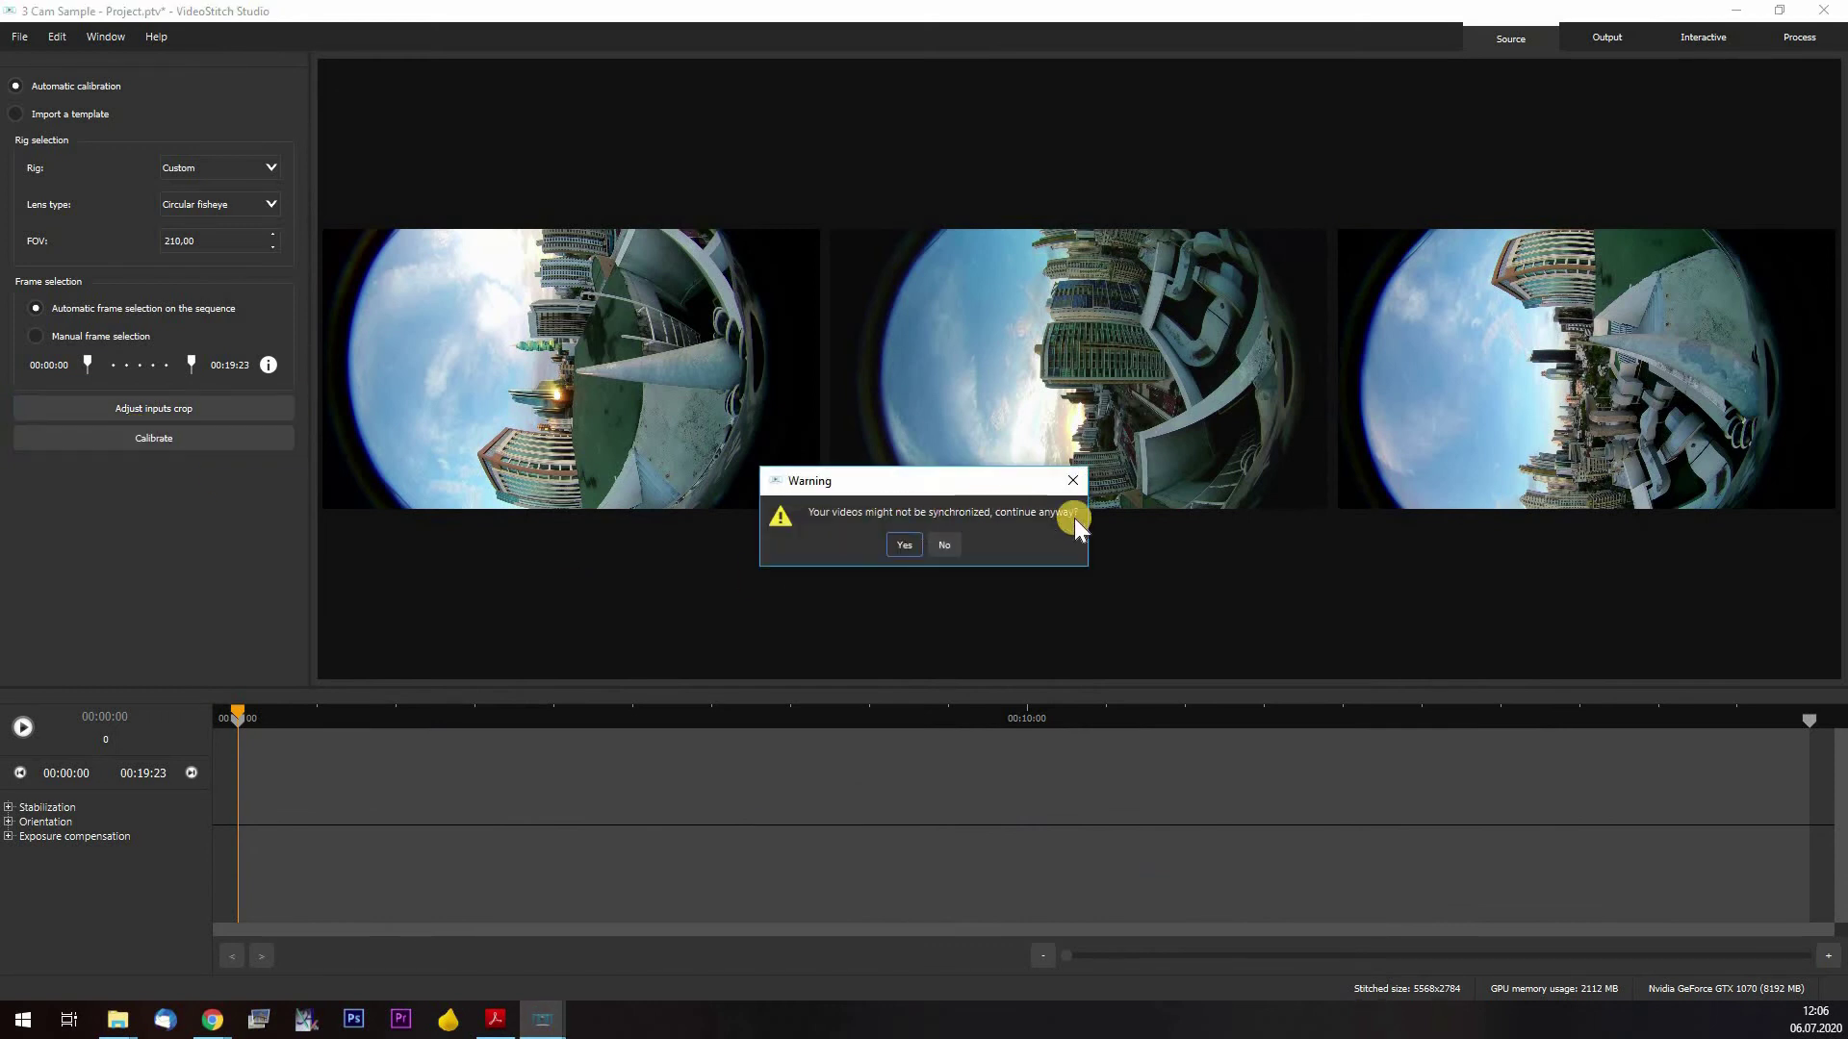
{"action": "left_click", "coordinate": [903, 545]}
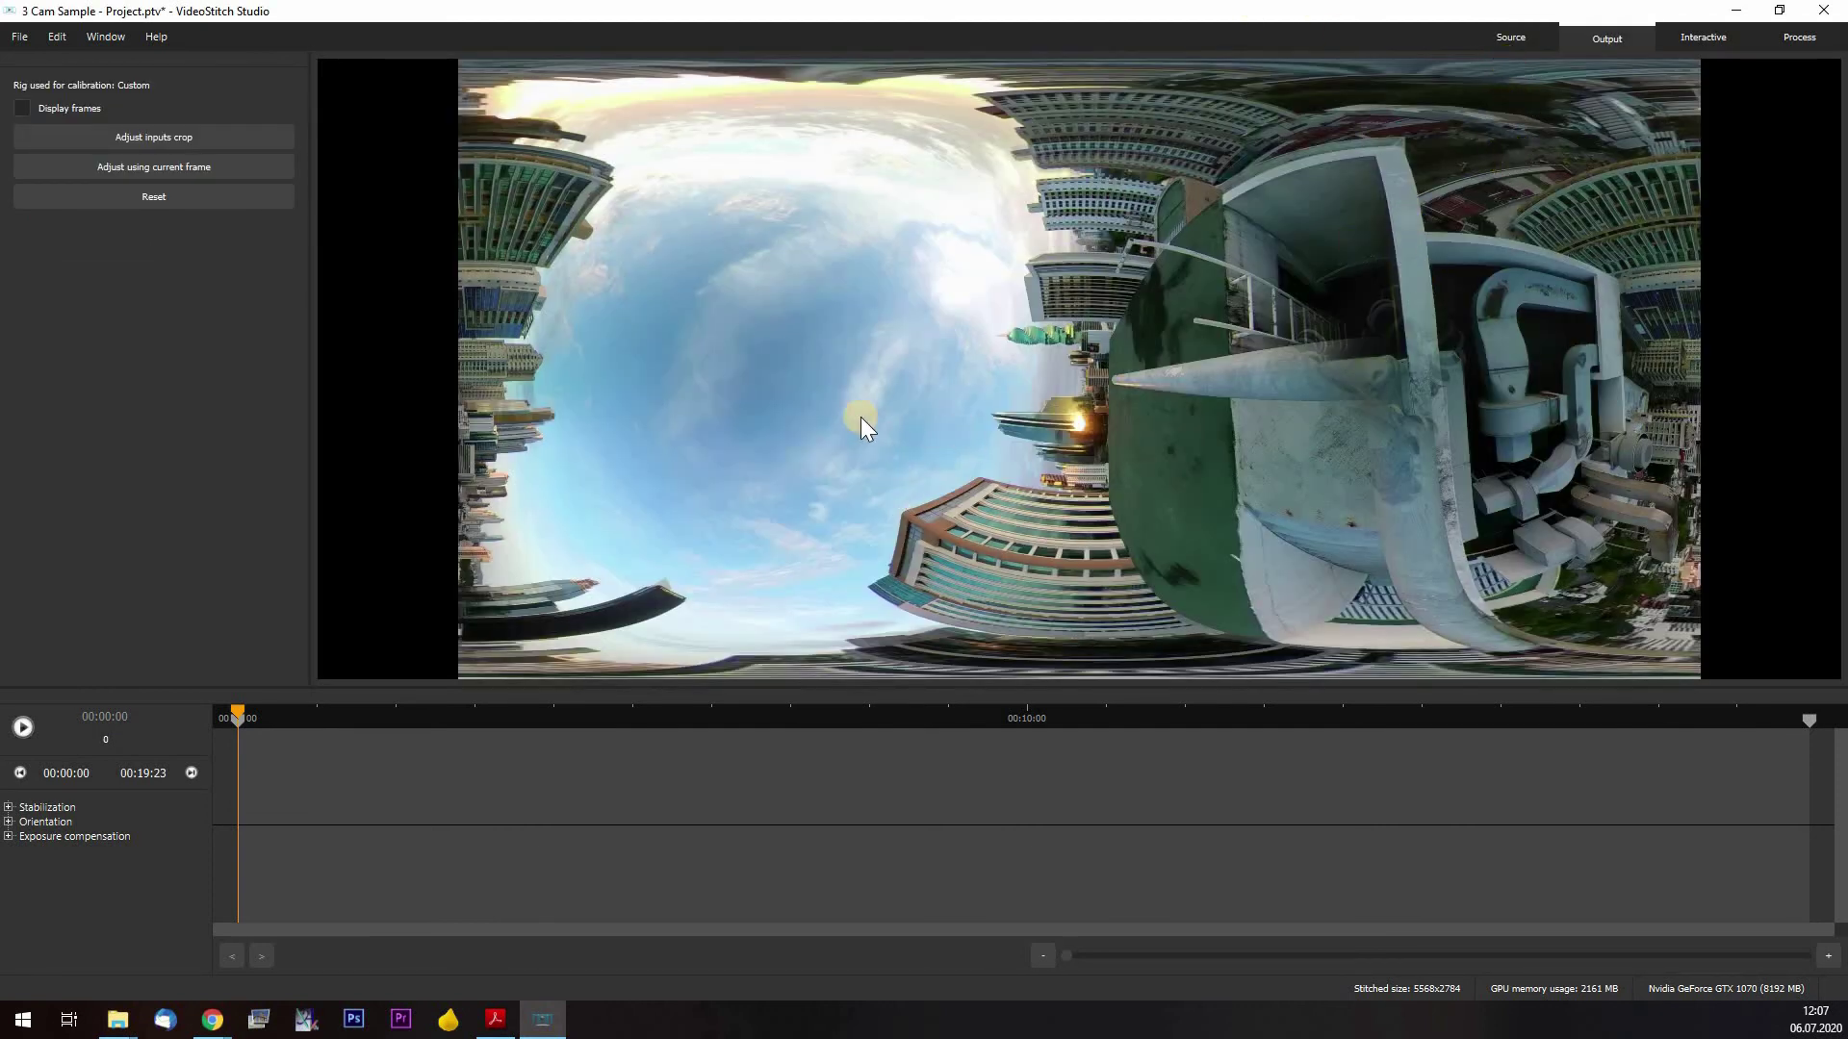
Compare the three source fisheye inputs with the 5568x2784 stitched panorama
{"action": "left_click", "coordinate": [1530, 36]}
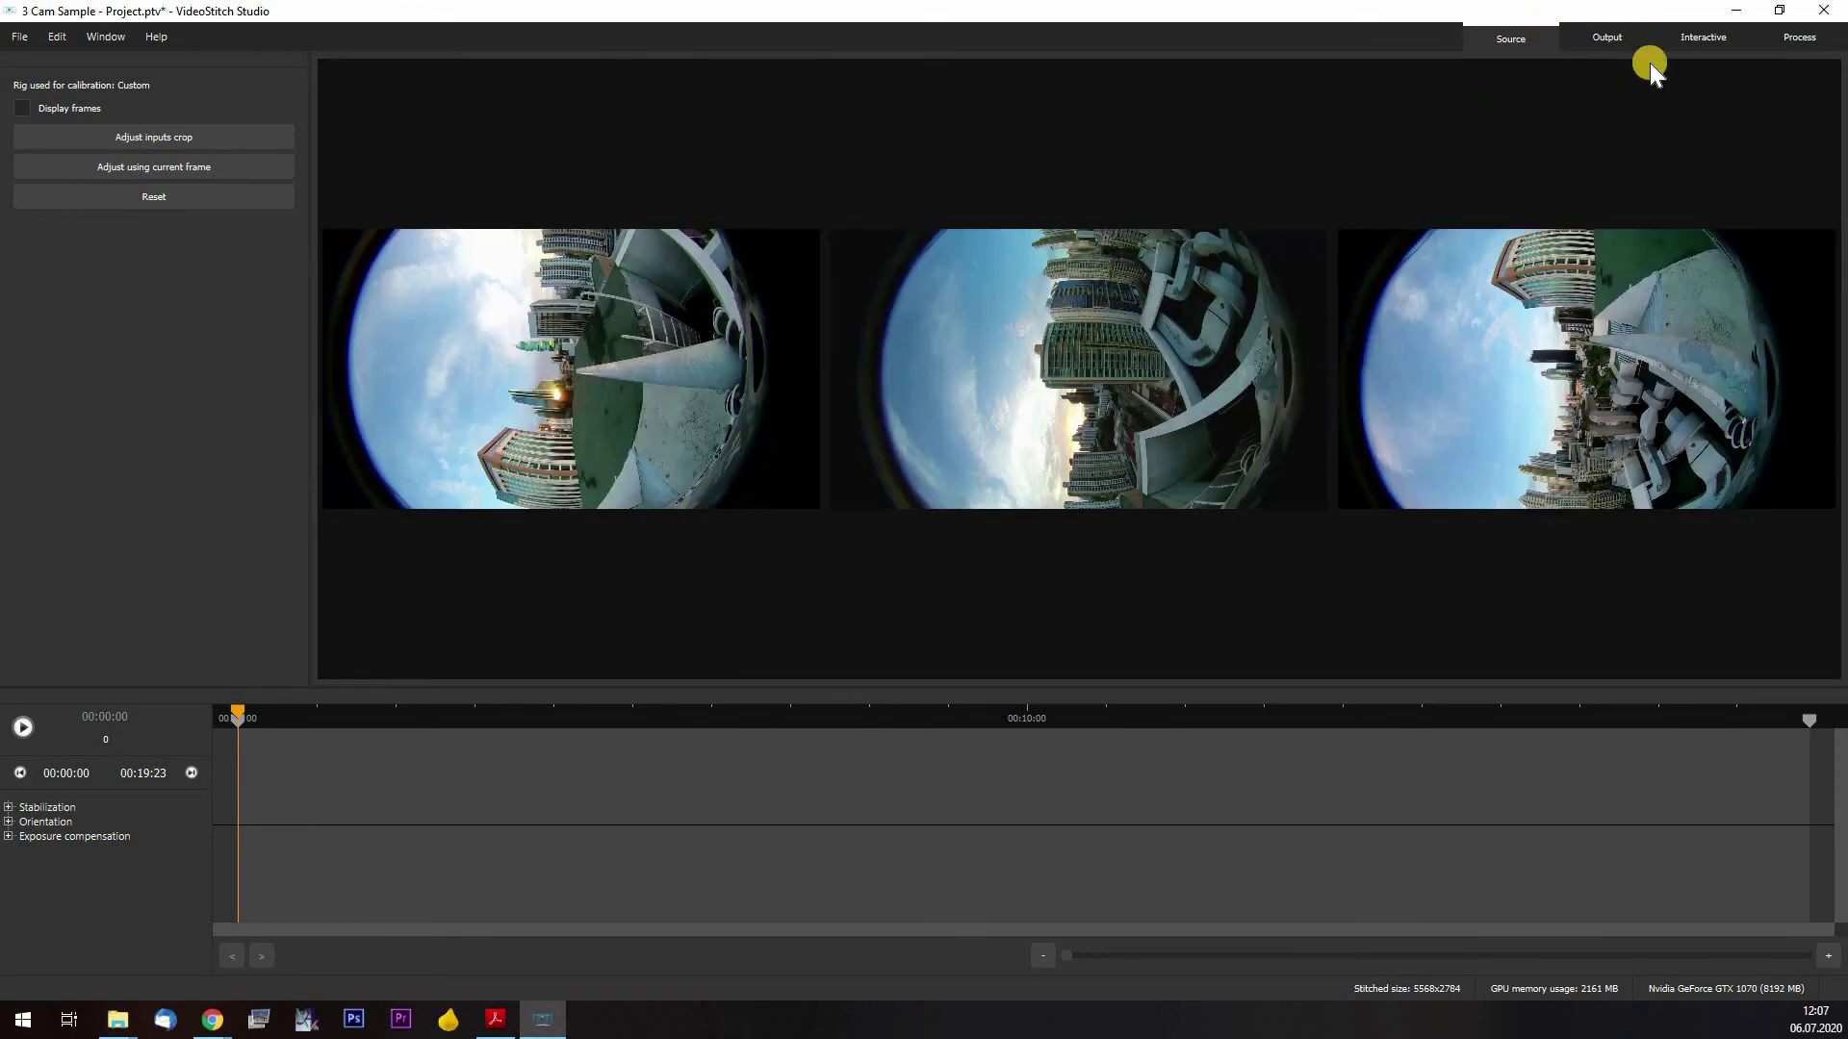
{"action": "left_click", "coordinate": [1603, 40]}
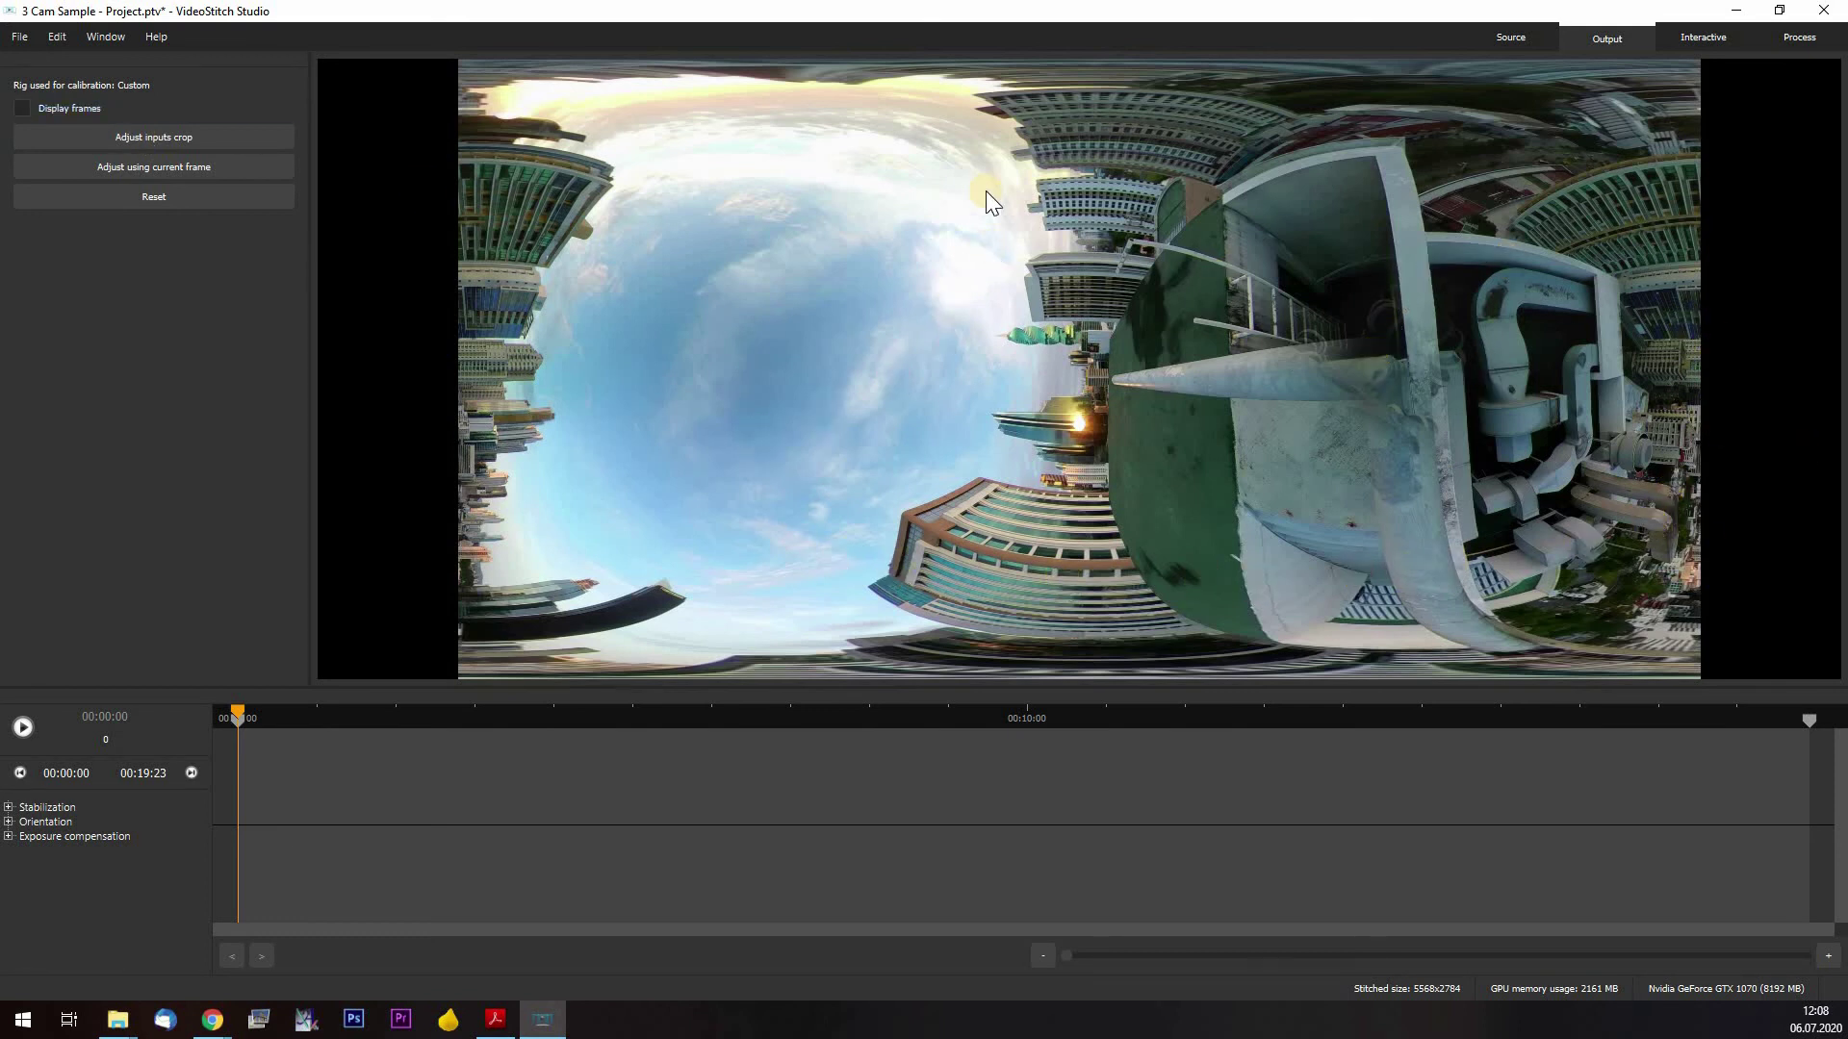
Show the Output configuration panel from the Window menu
{"action": "left_click", "coordinate": [120, 39]}
{"action": "left_click", "coordinate": [142, 161]}
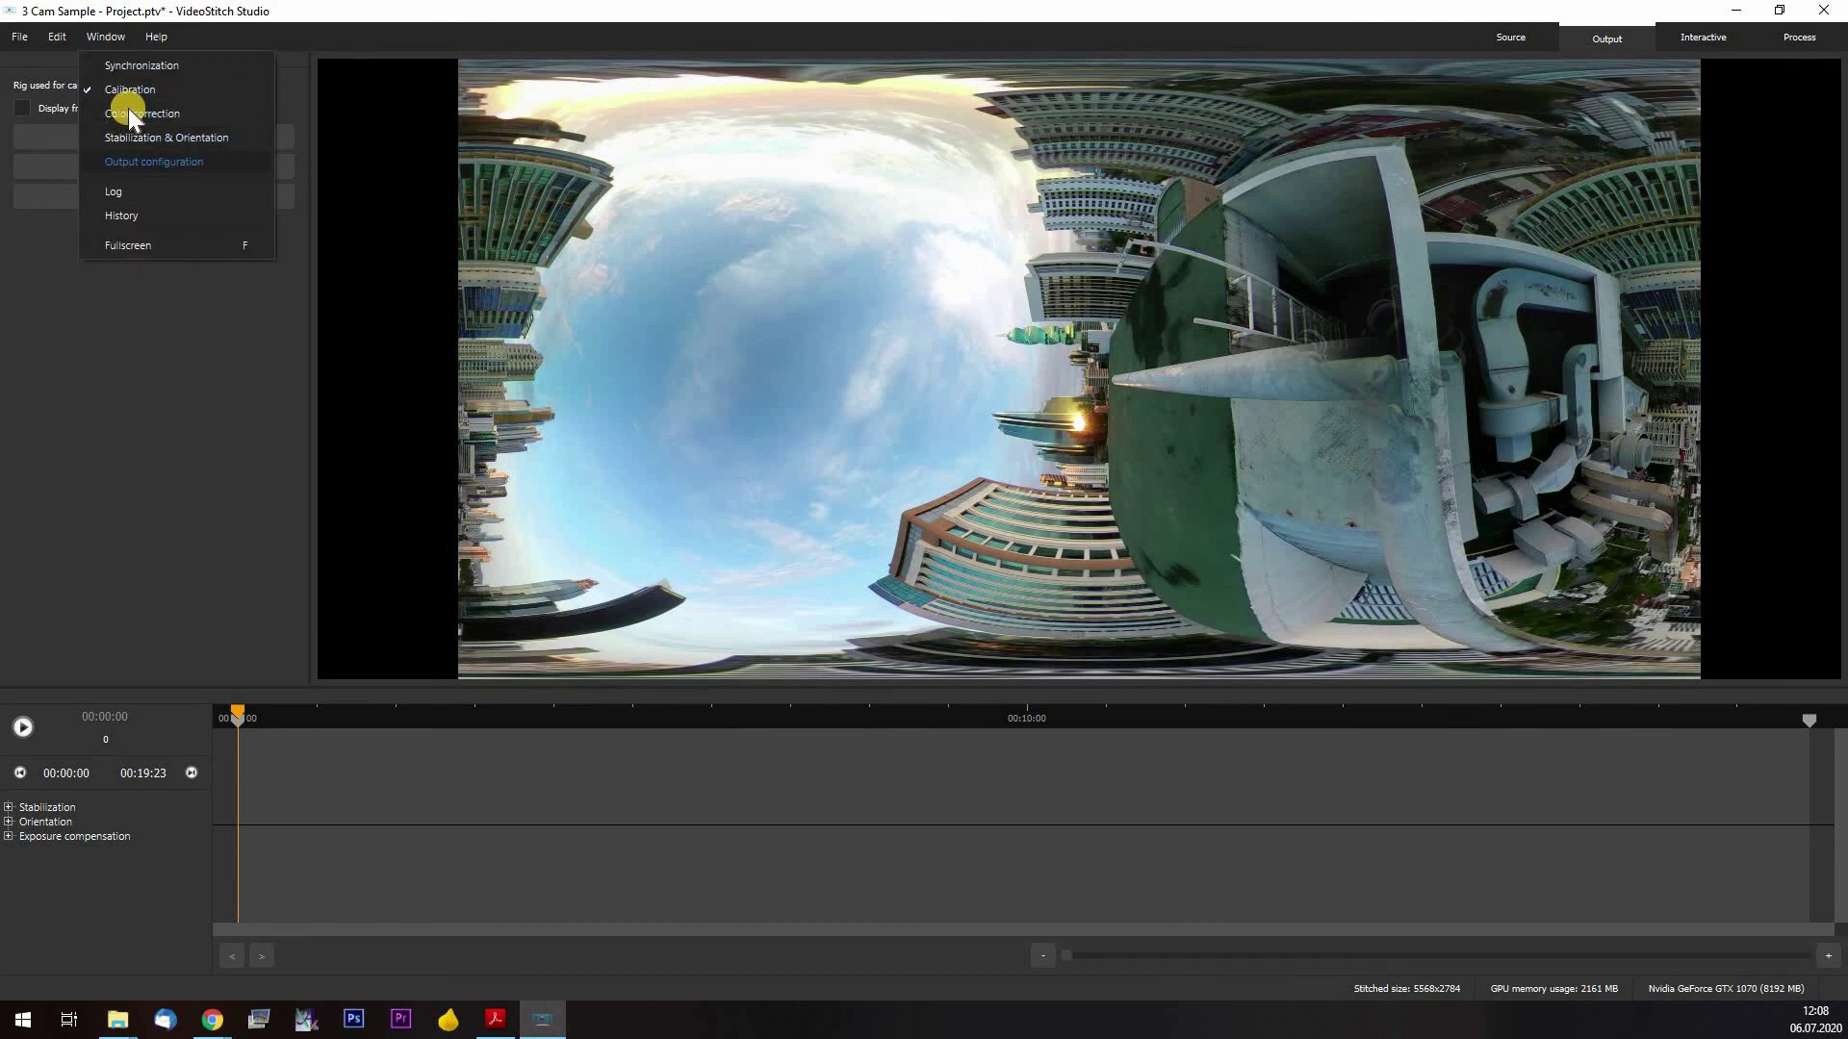